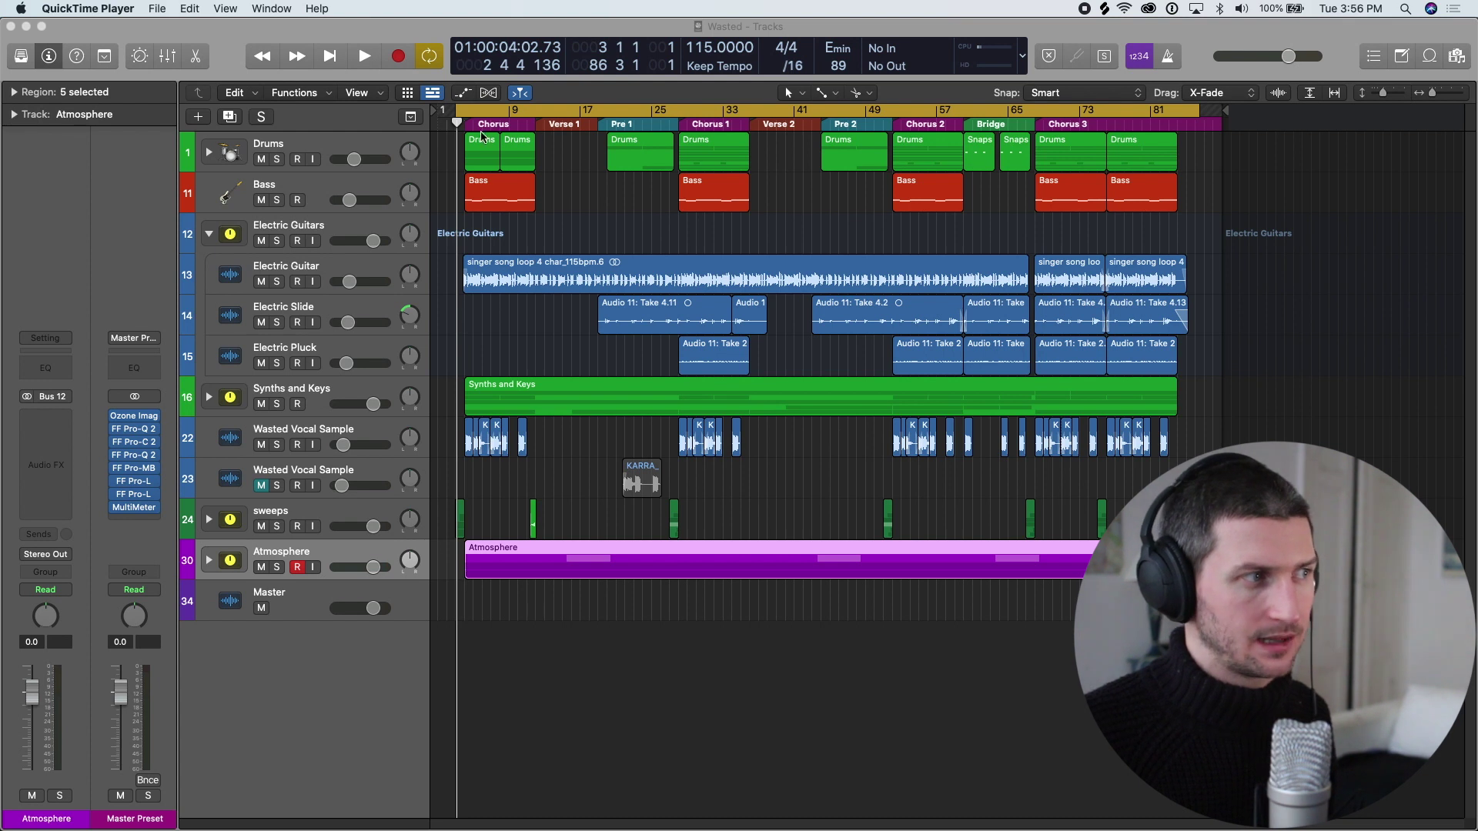
Bring the Wasted project forward and return the playhead to the start of the song.
{"action": "left_click", "coordinate": [457, 115]}
{"action": "key", "text": "Return"}
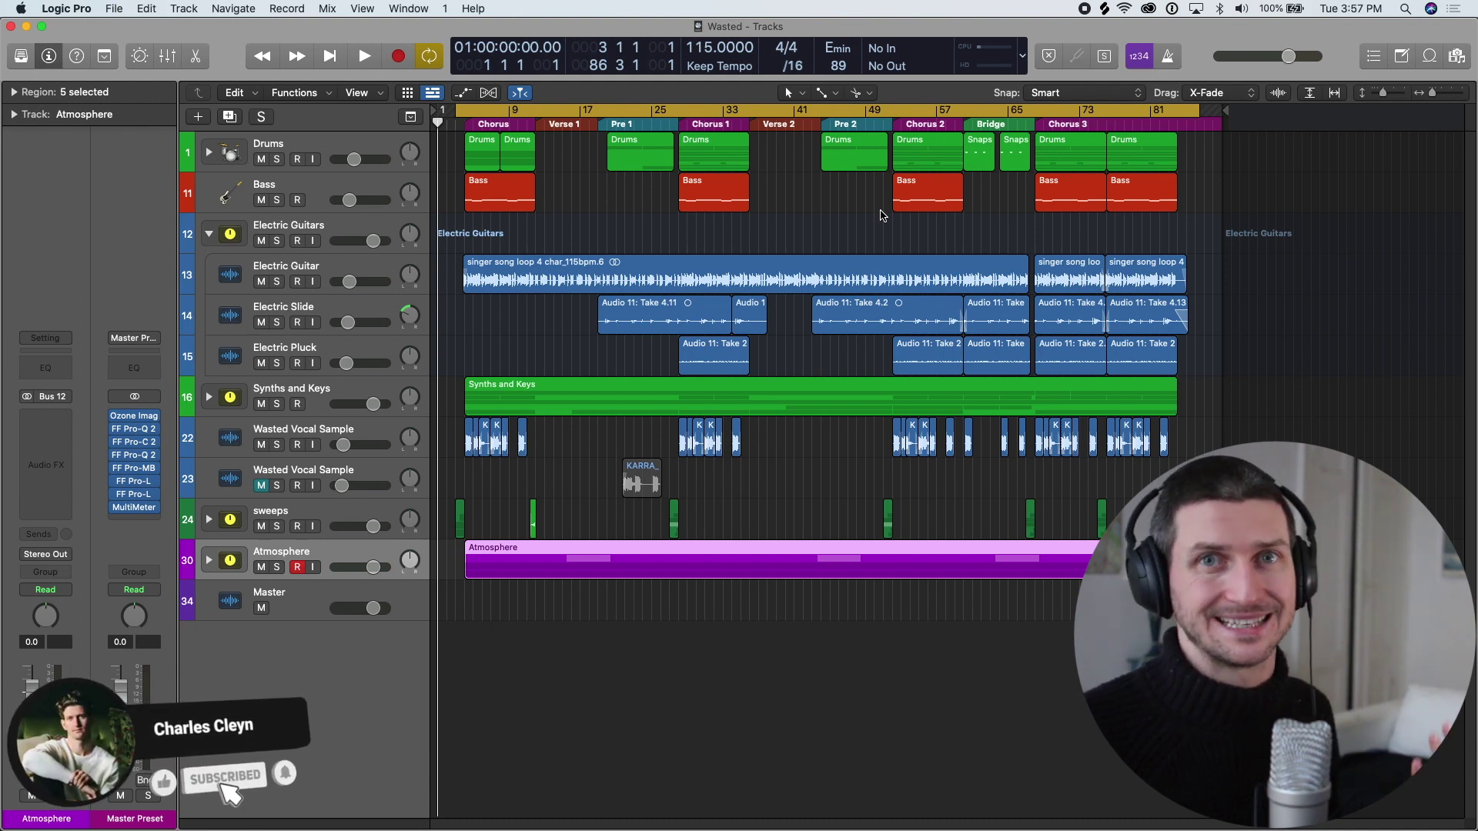
Zoom through the opening and closing bars, then make the Master track current and fit the whole song.
{"action": "key", "text": "super+Right"}
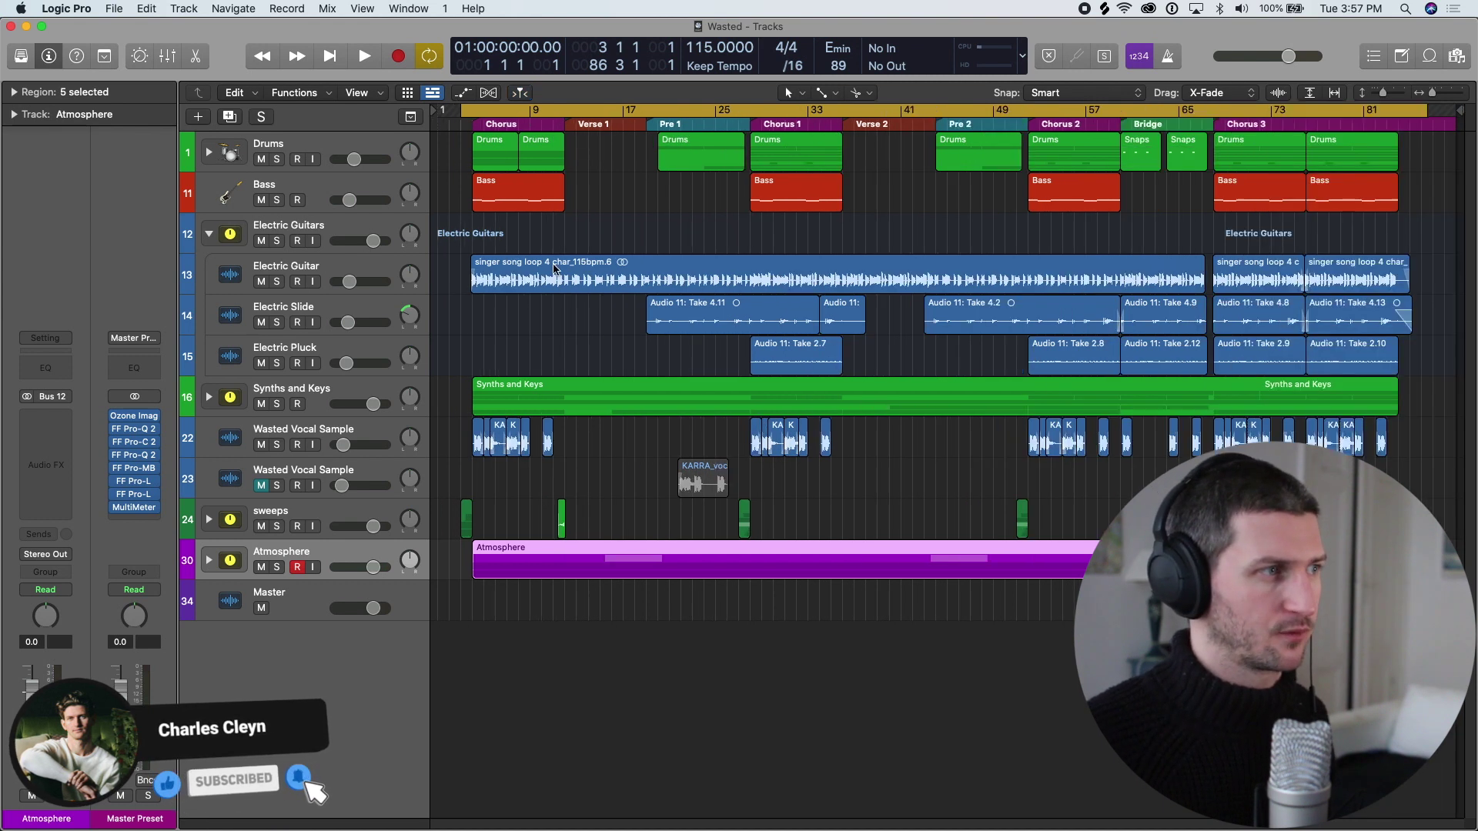
{"action": "key", "text": "super+Right"}
{"action": "key", "text": "super+Right"}
{"action": "key", "text": "super+Right"}
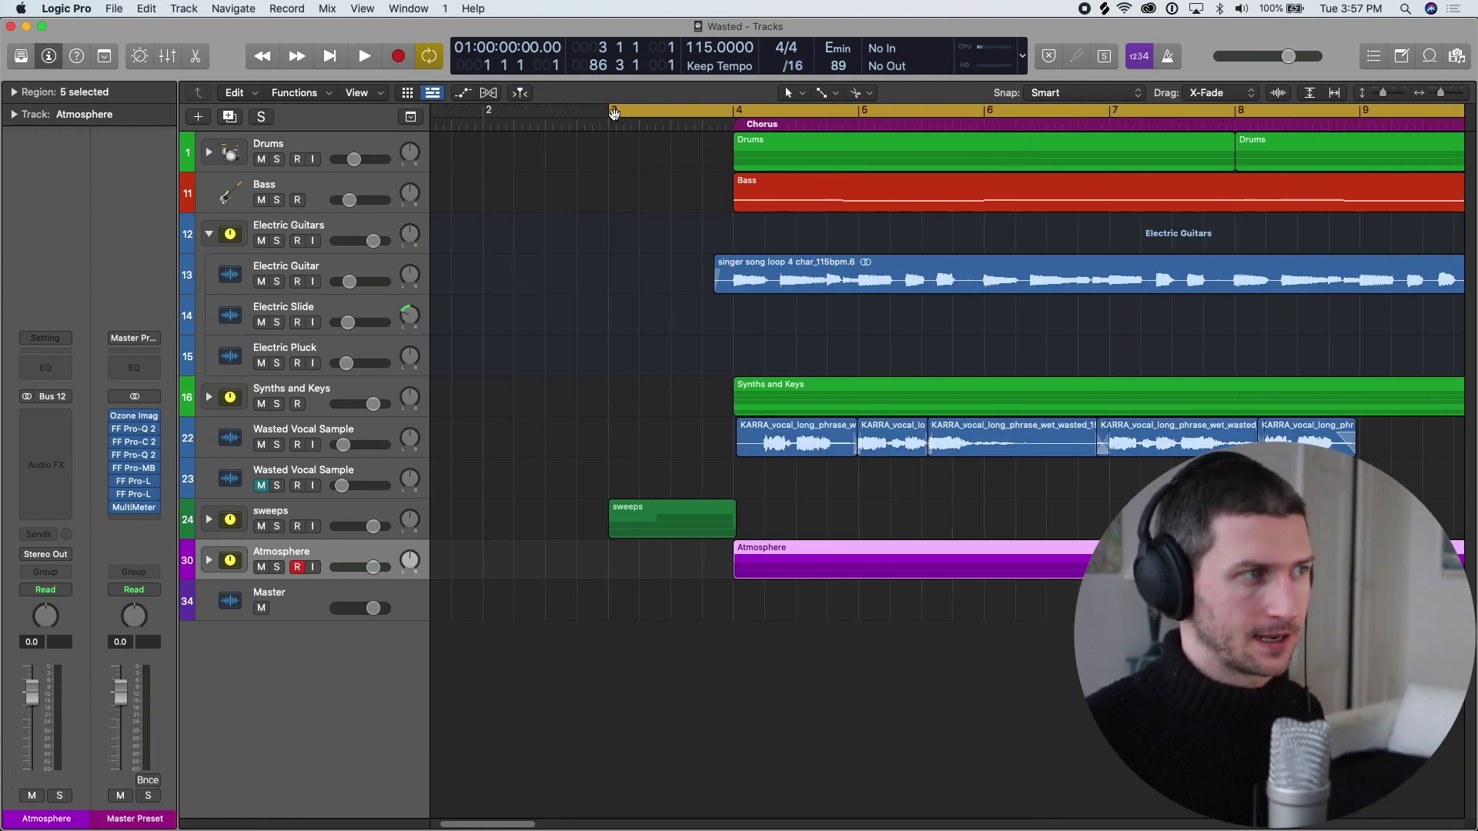
{"action": "key", "text": "super+Left"}
{"action": "key", "text": "super+Left"}
{"action": "scroll", "coordinate": [1112, 237], "scroll_direction": "right", "scroll_amount": 15}
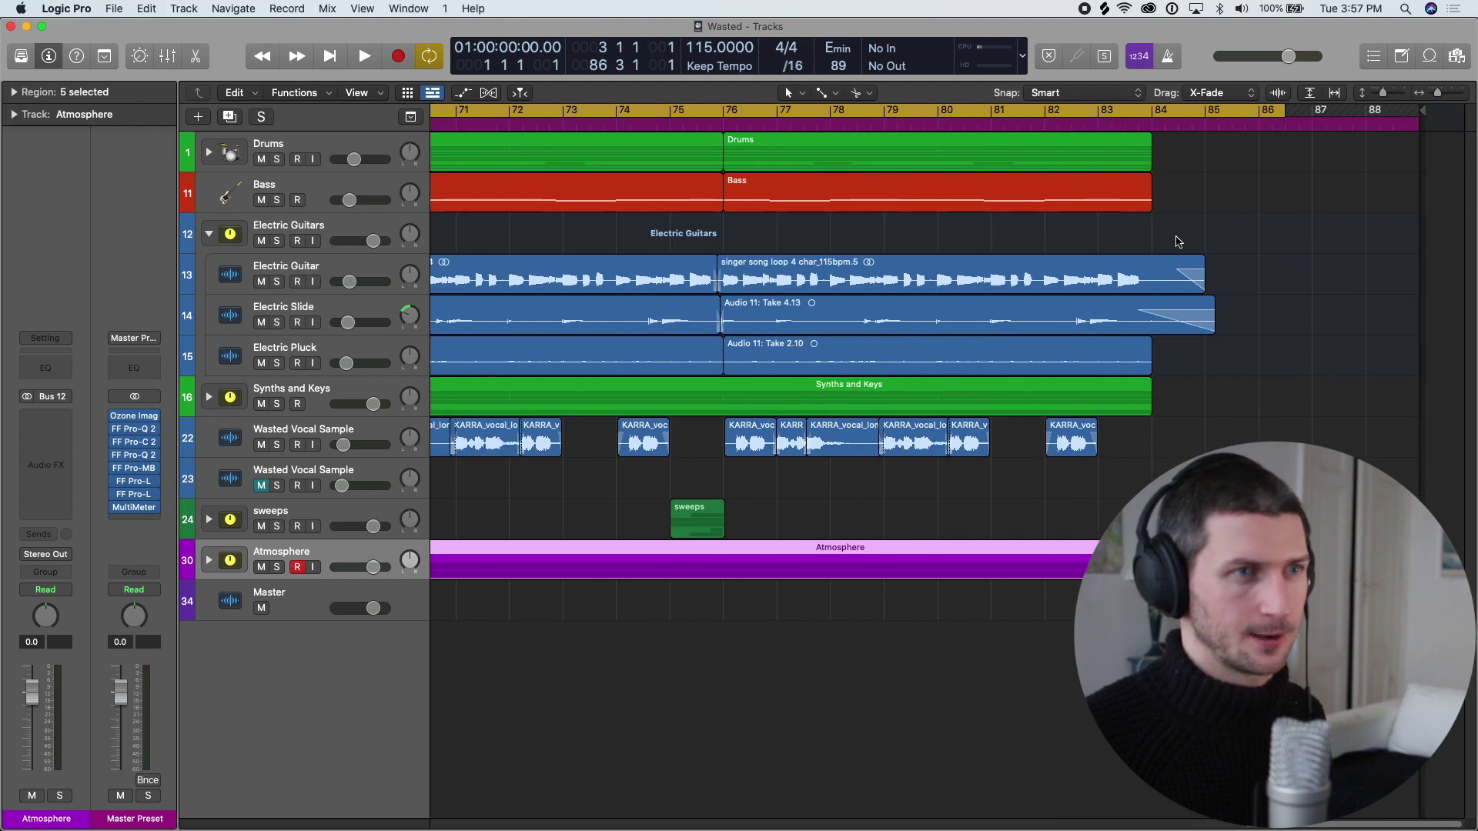
{"action": "scroll", "coordinate": [1177, 241], "scroll_direction": "left", "scroll_amount": 2}
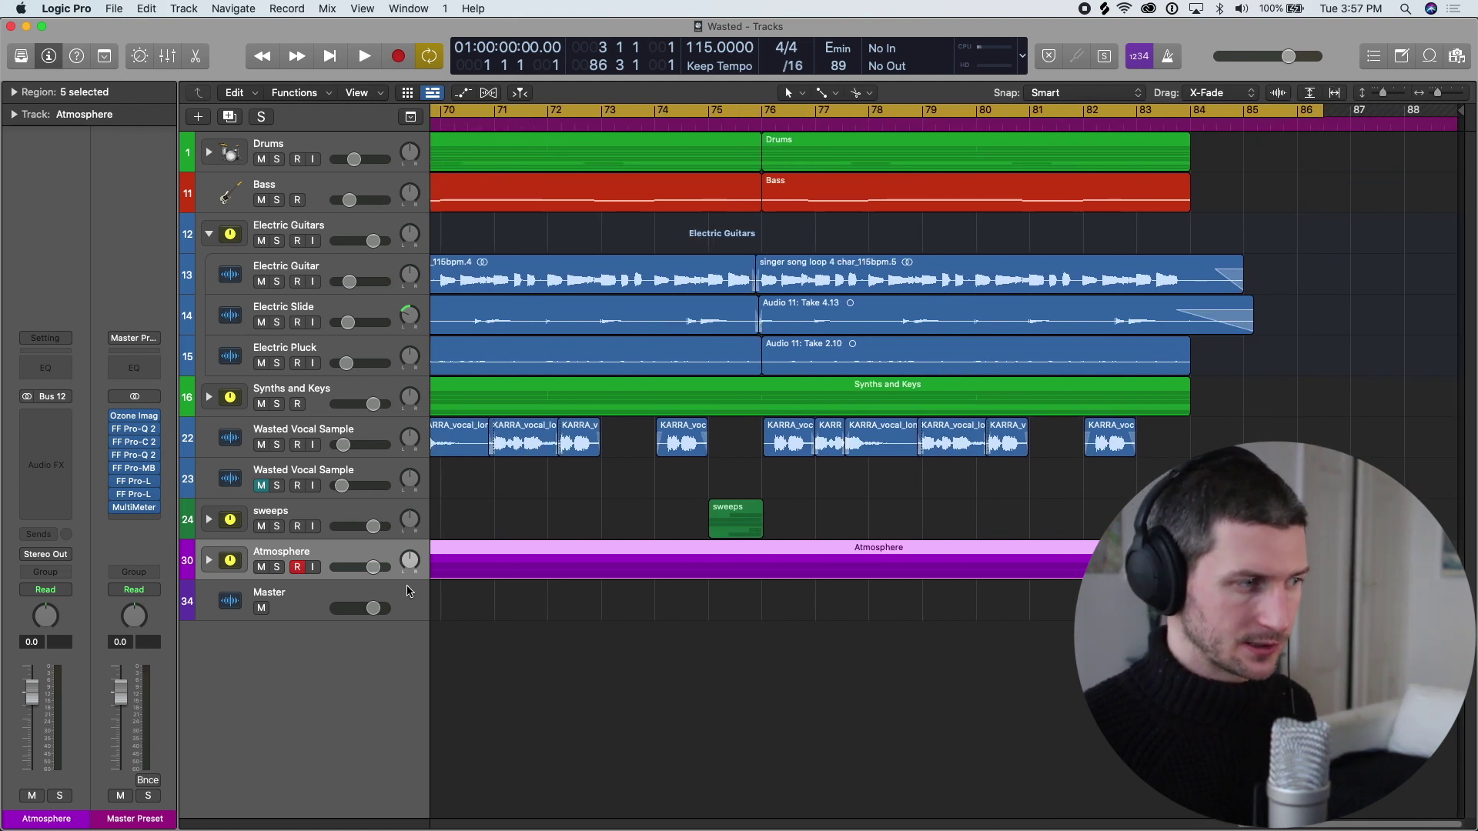
{"action": "left_click", "coordinate": [381, 599]}
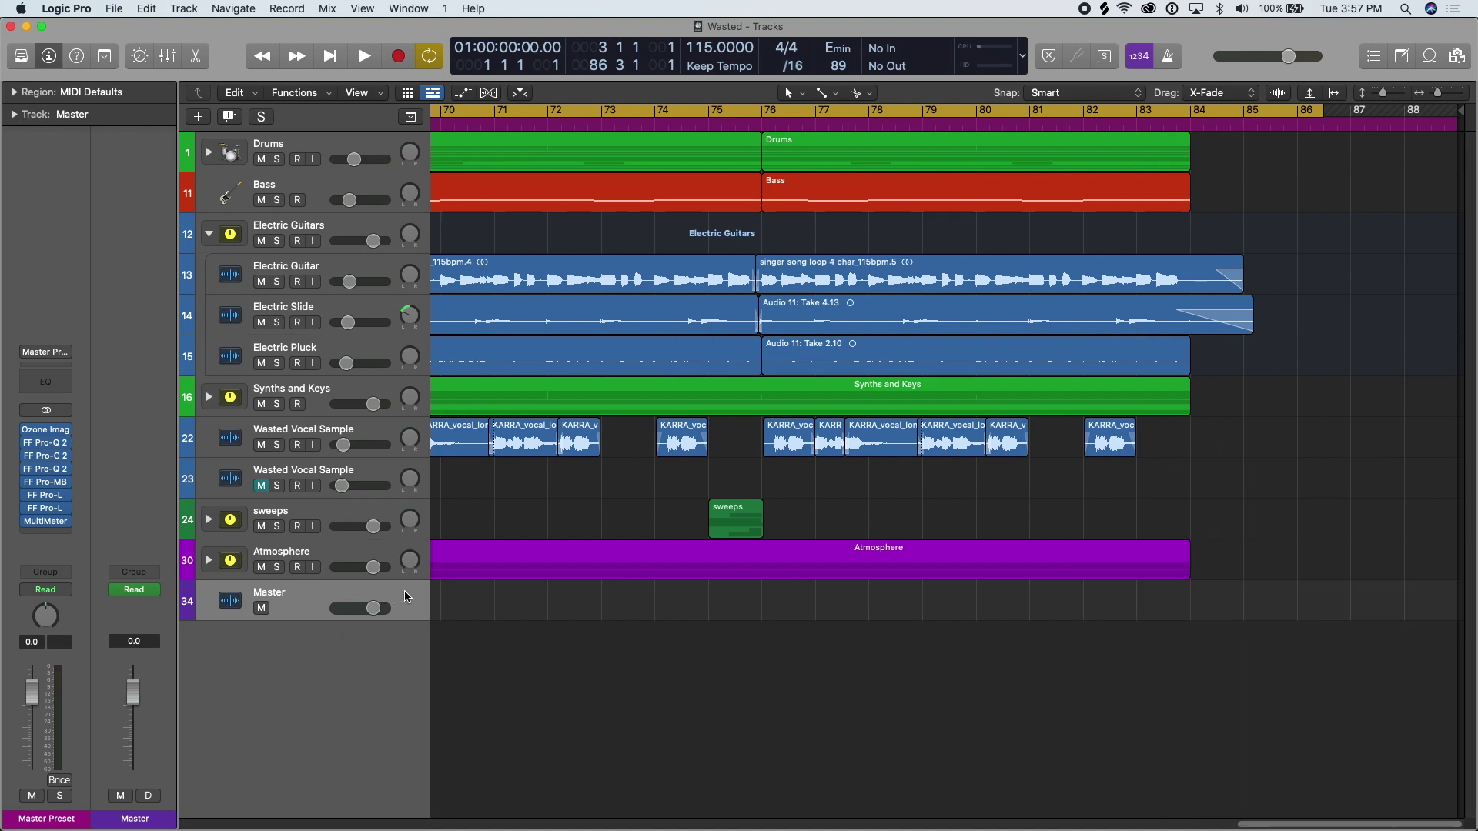
{"action": "key", "text": "a"}
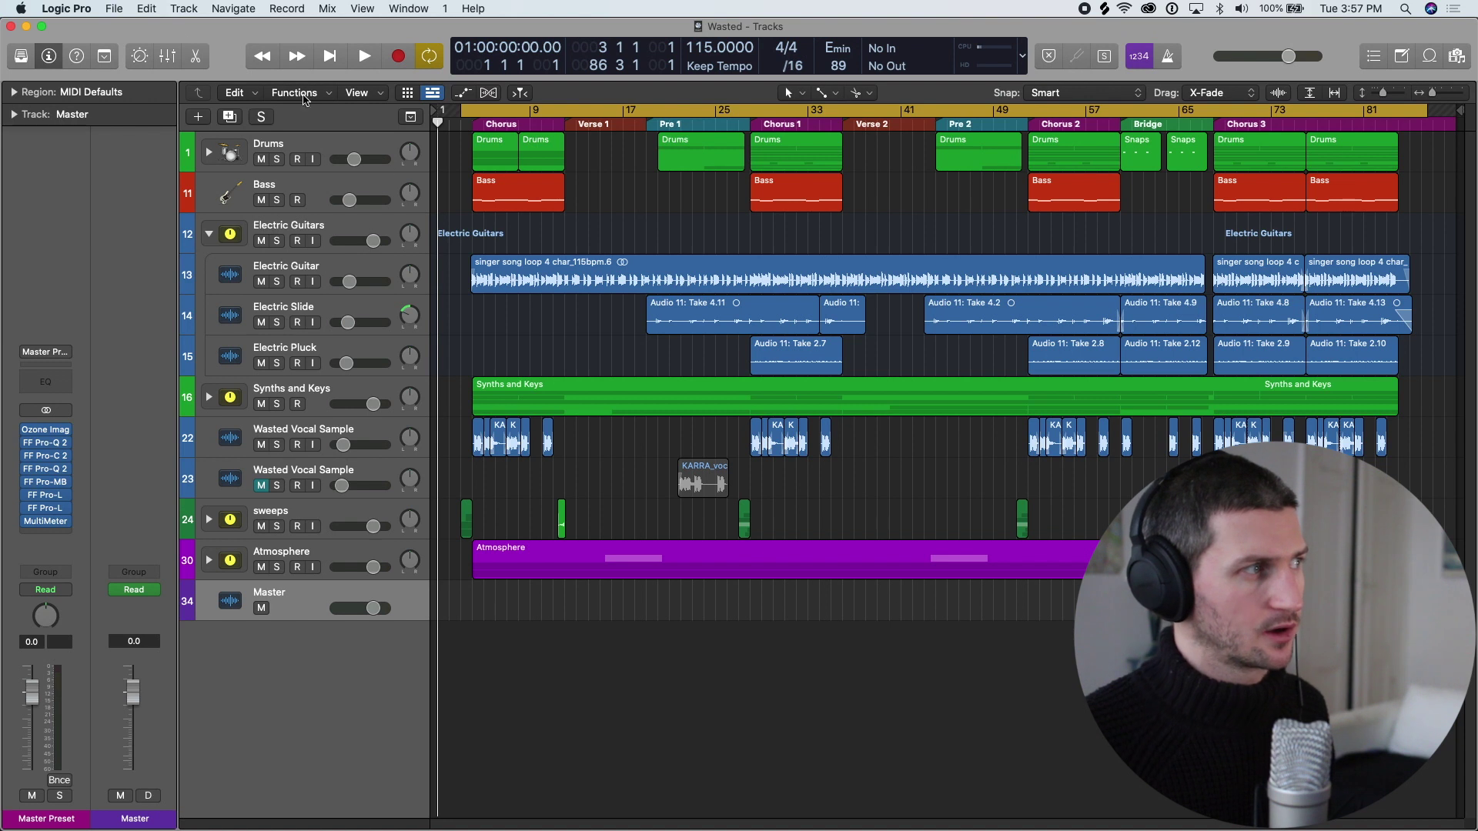
Open the Project or Section bounce settings from the File menu, then cancel them.
{"action": "left_click", "coordinate": [114, 9]}
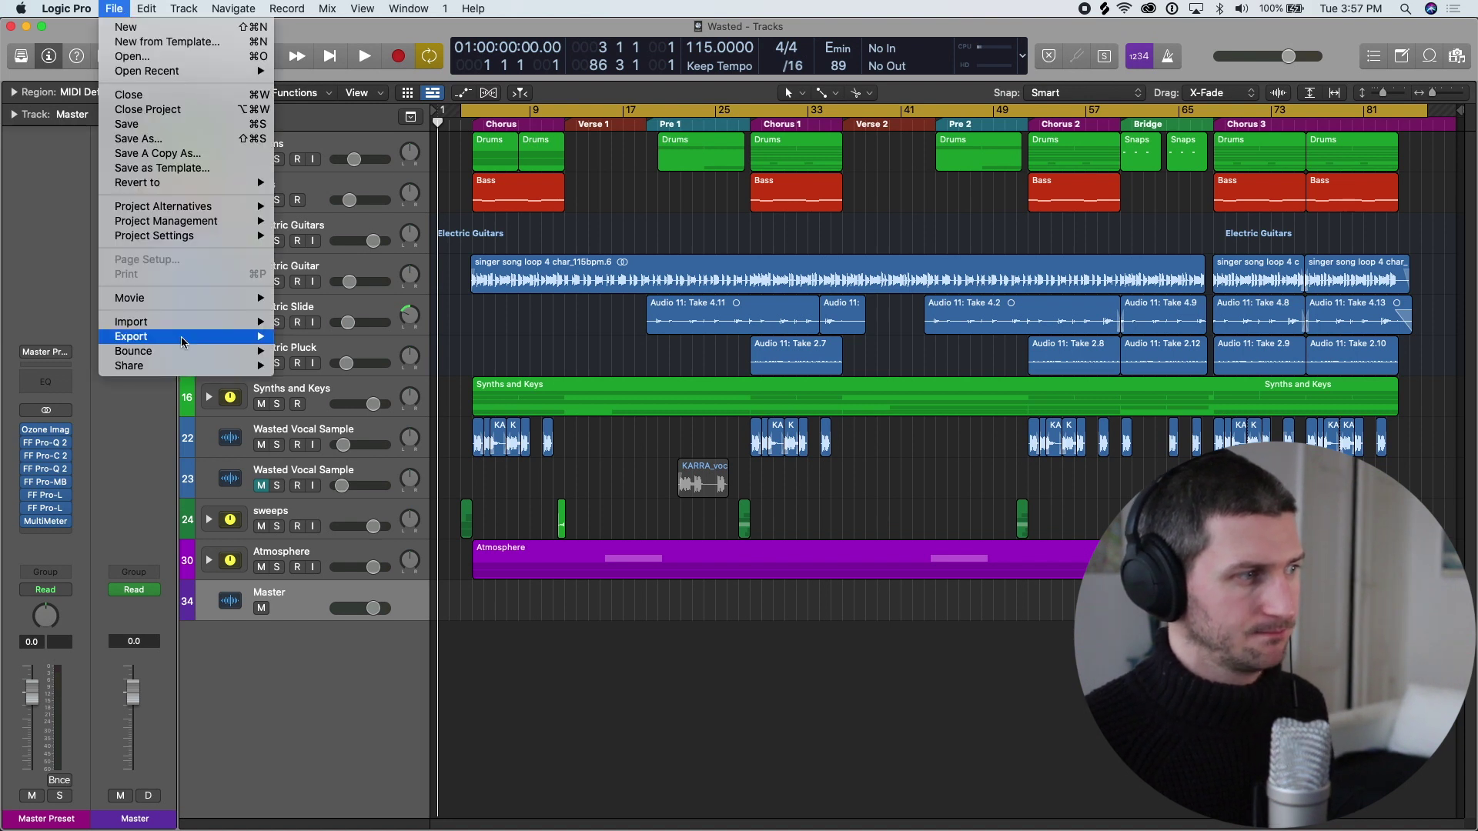
{"action": "mouse_move", "coordinate": [183, 358]}
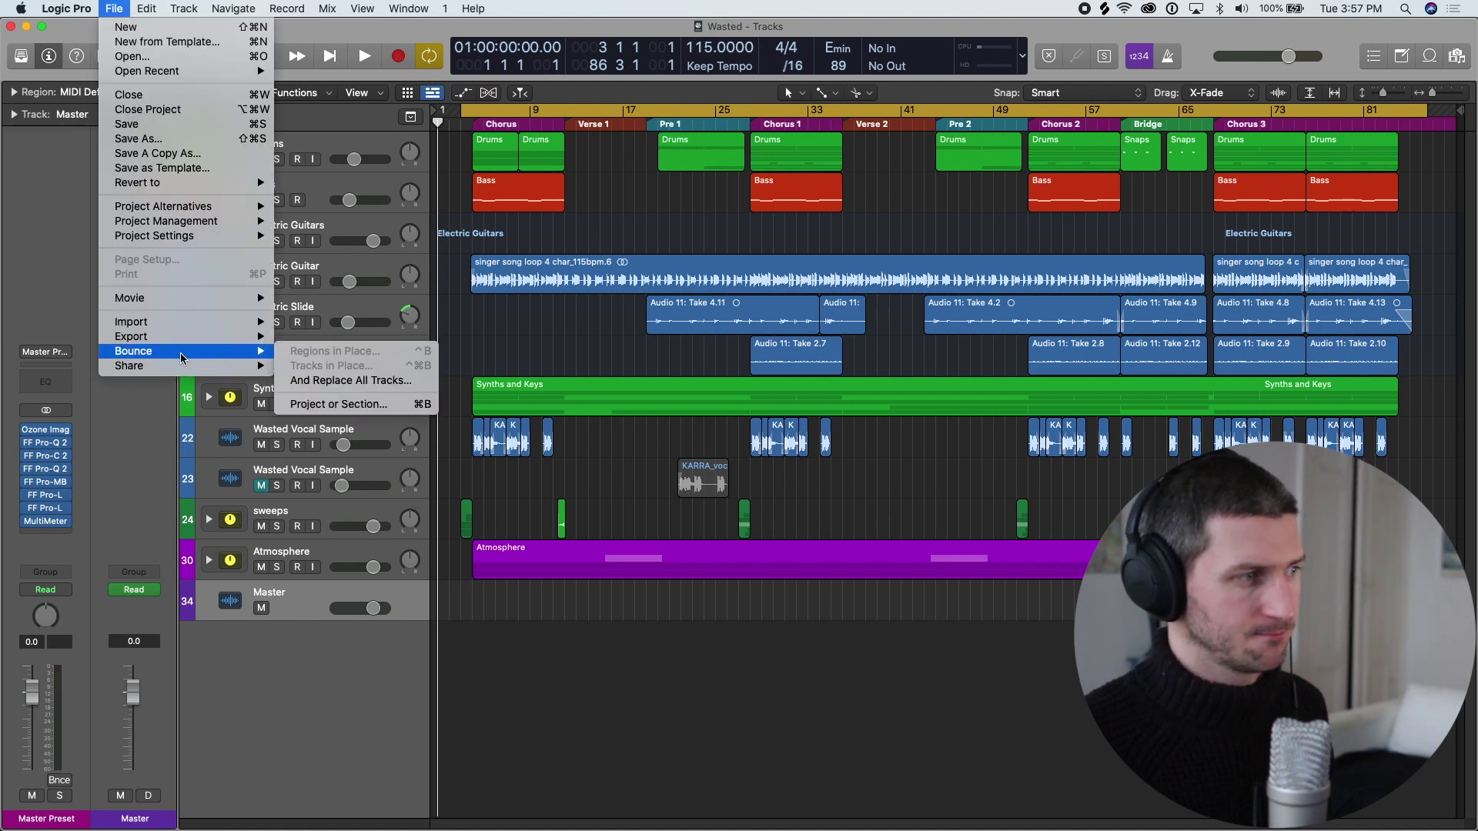
{"action": "left_click", "coordinate": [376, 406]}
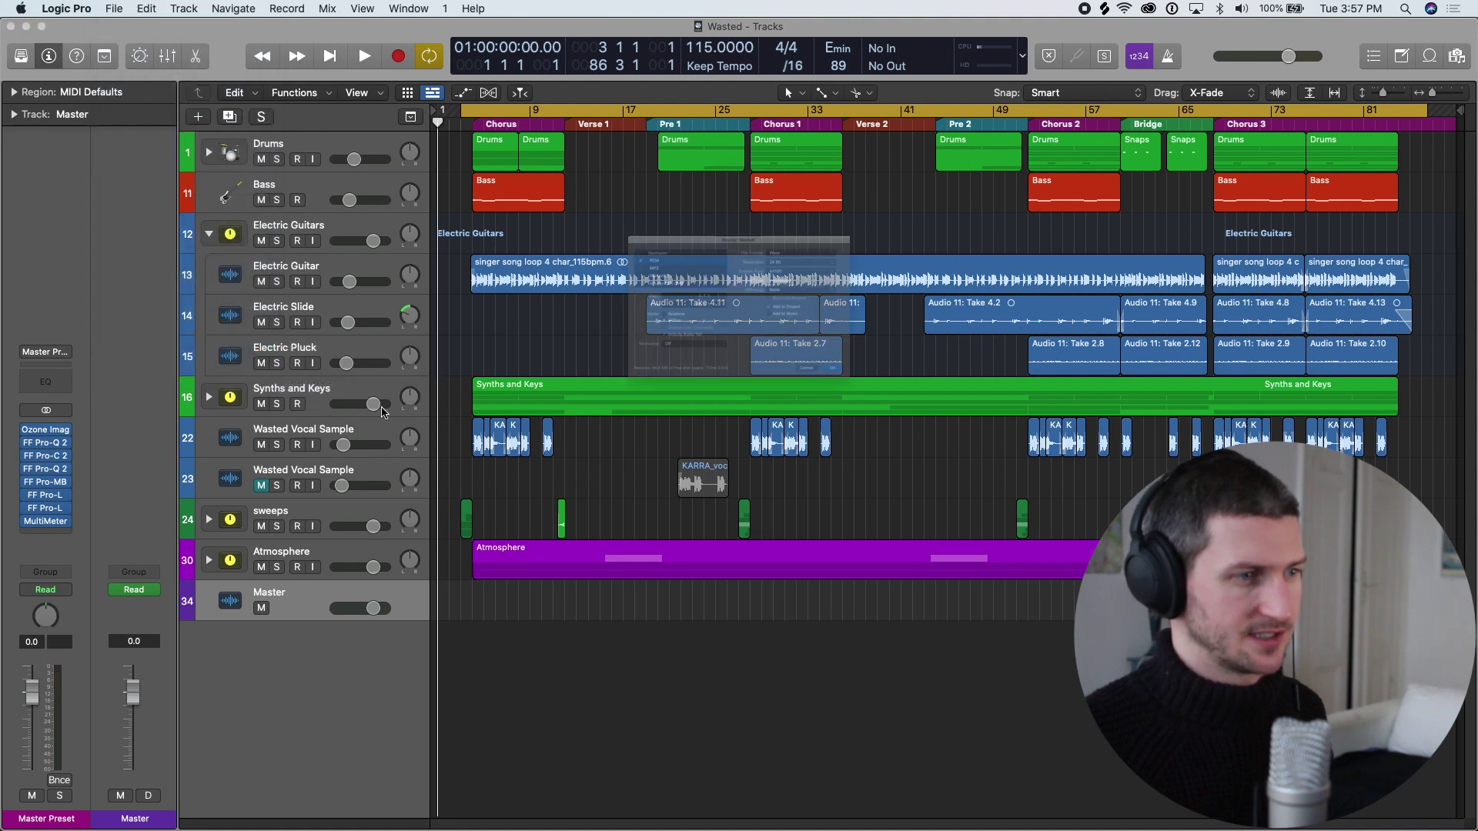
{"action": "left_click", "coordinate": [896, 456]}
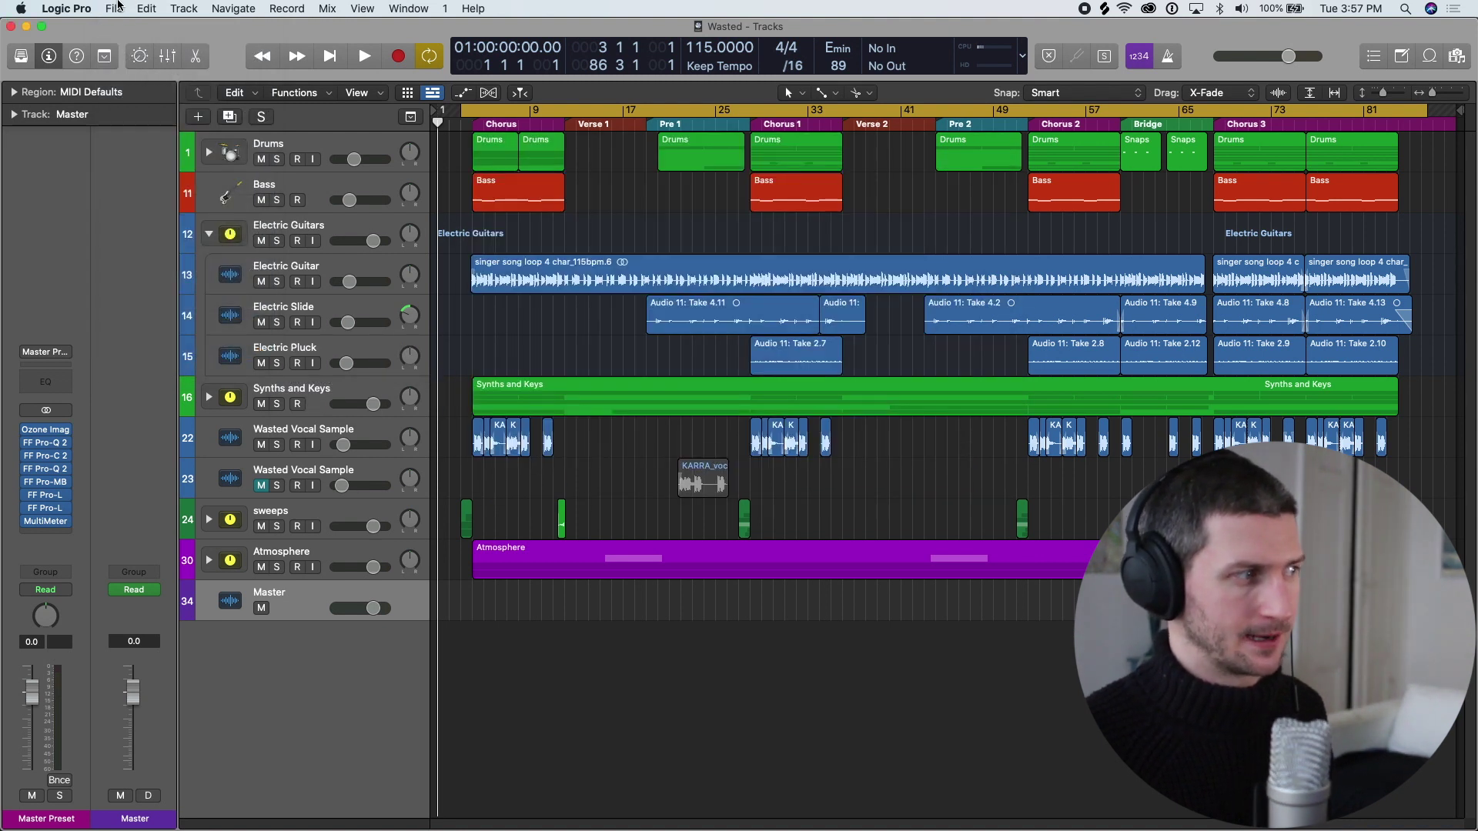
Reopen the Bounce 'Wasted' dialog and add MP3 as a destination alongside PCM.
{"action": "left_click", "coordinate": [116, 8]}
{"action": "mouse_move", "coordinate": [194, 357]}
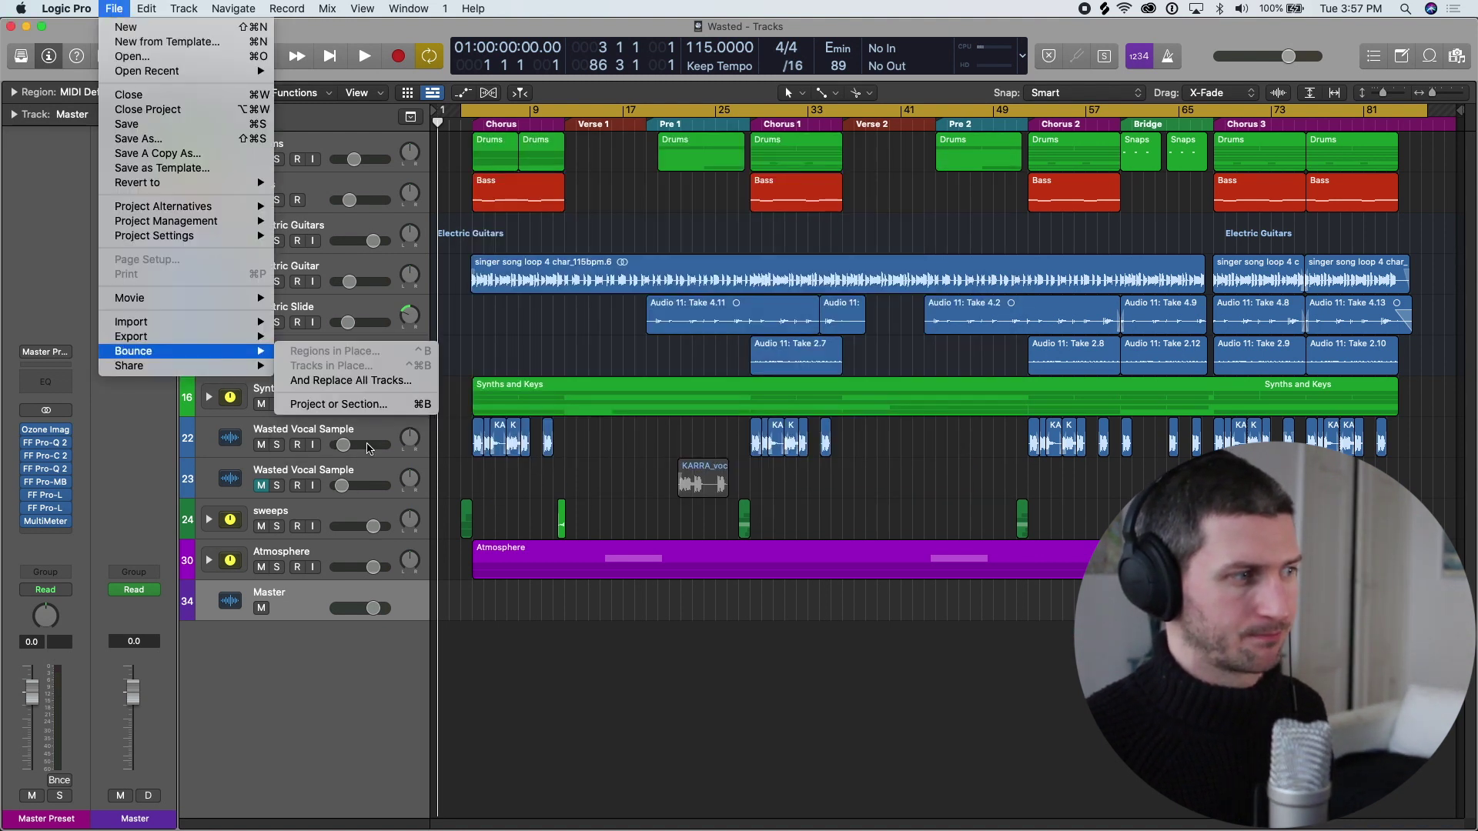
{"action": "left_click", "coordinate": [391, 404]}
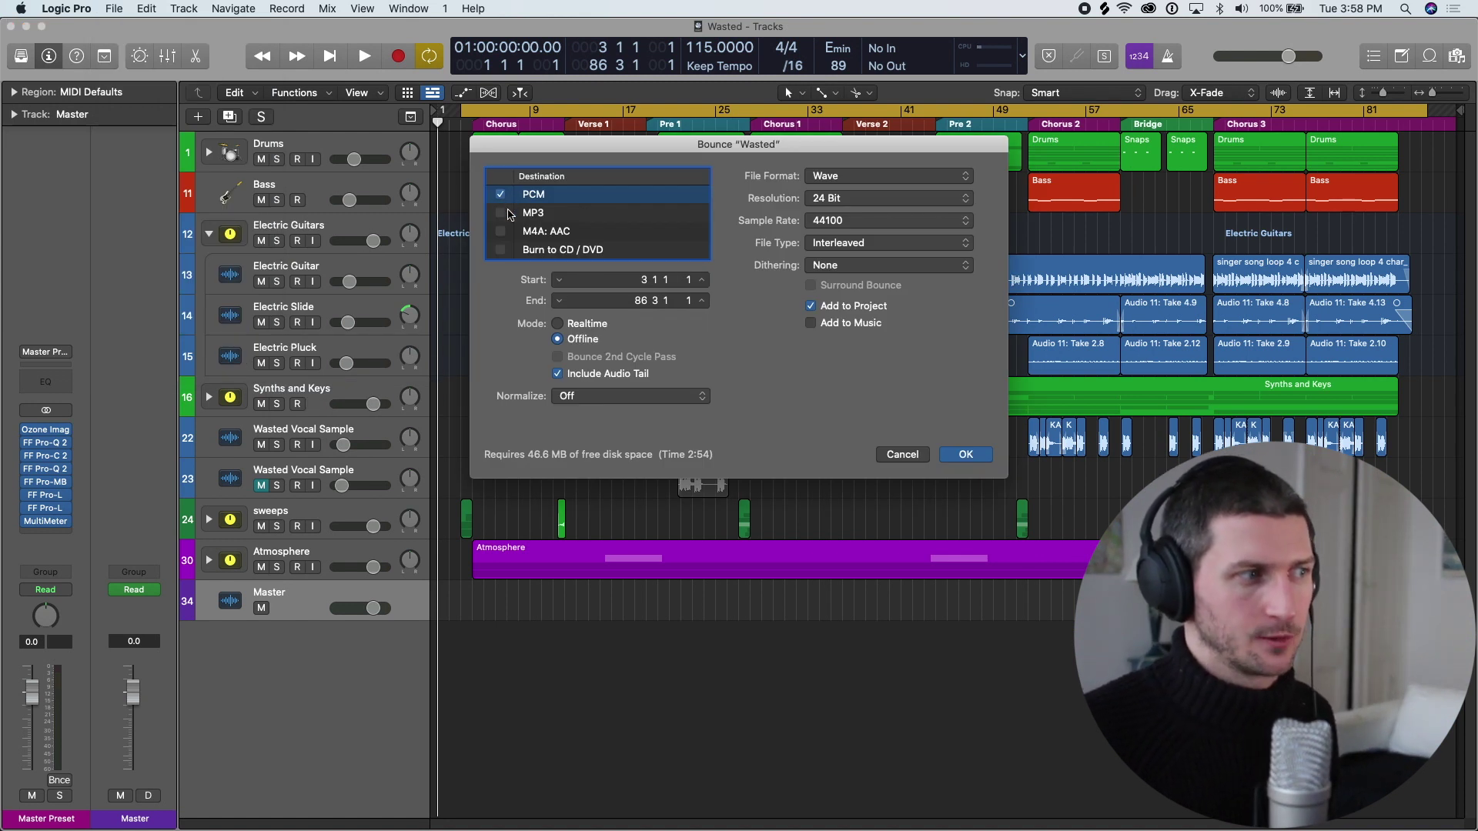
{"action": "left_click", "coordinate": [502, 213]}
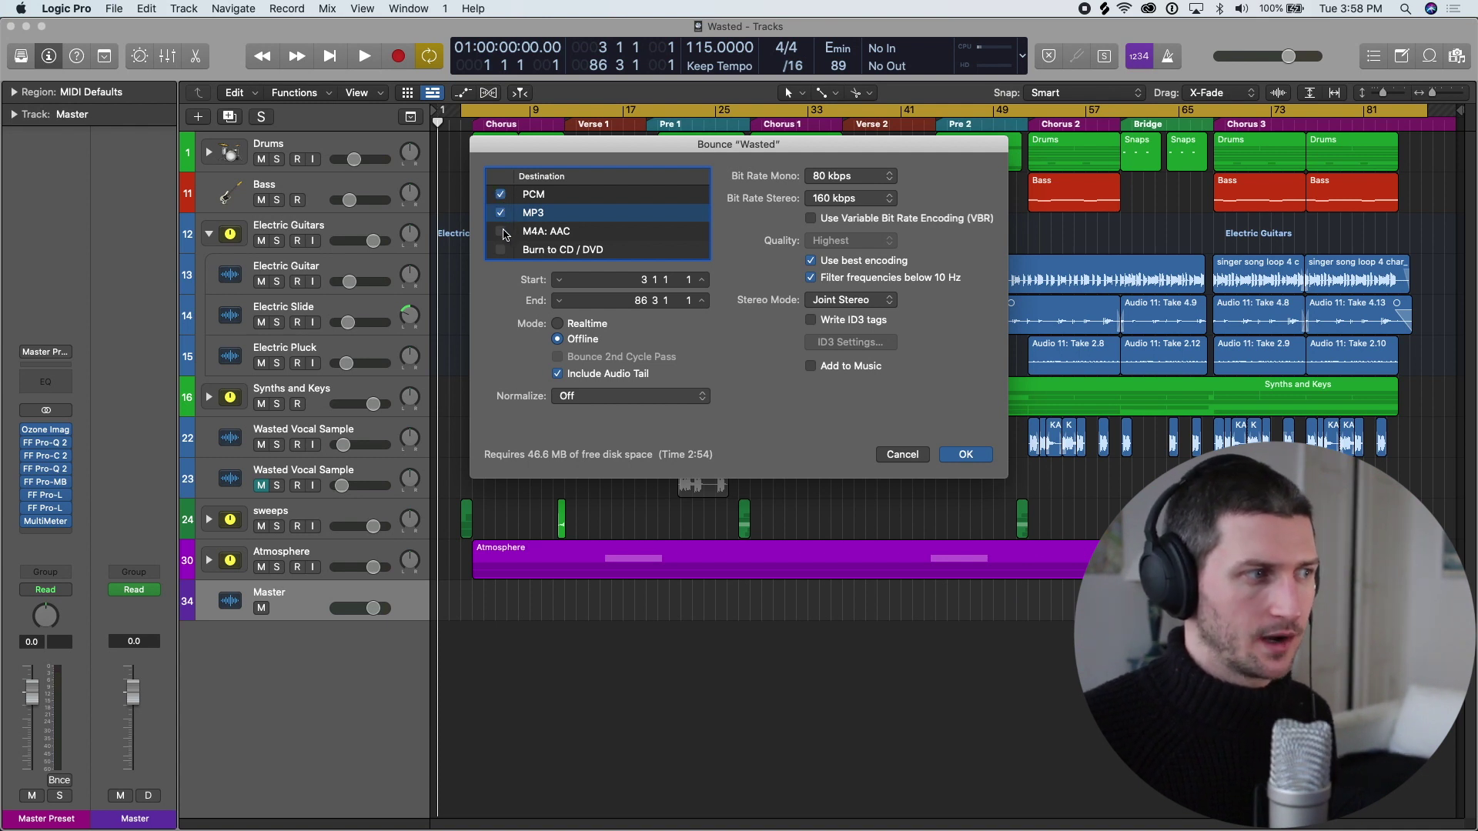
{"action": "left_click", "coordinate": [502, 233]}
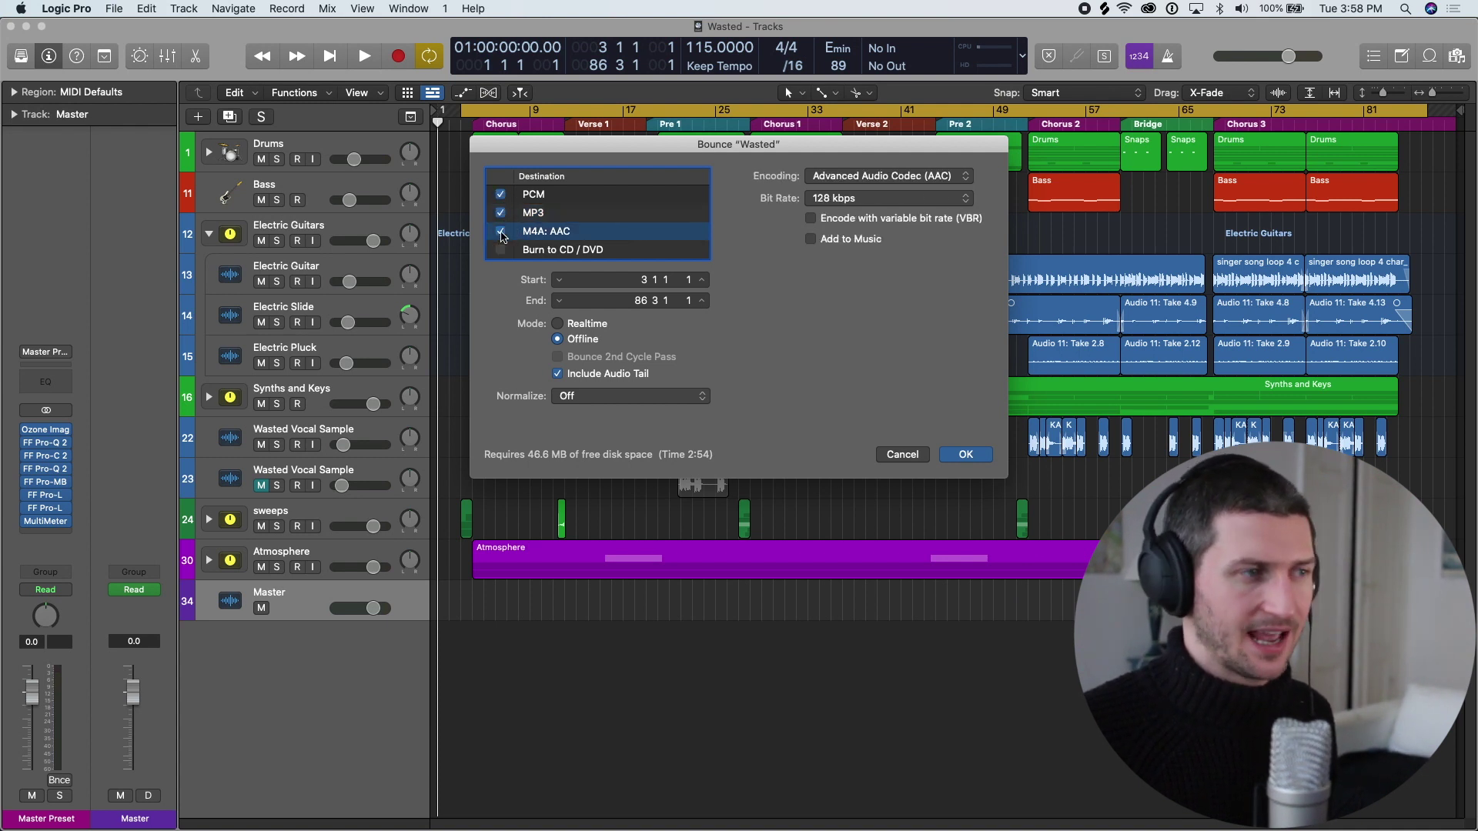
{"action": "left_click", "coordinate": [502, 231]}
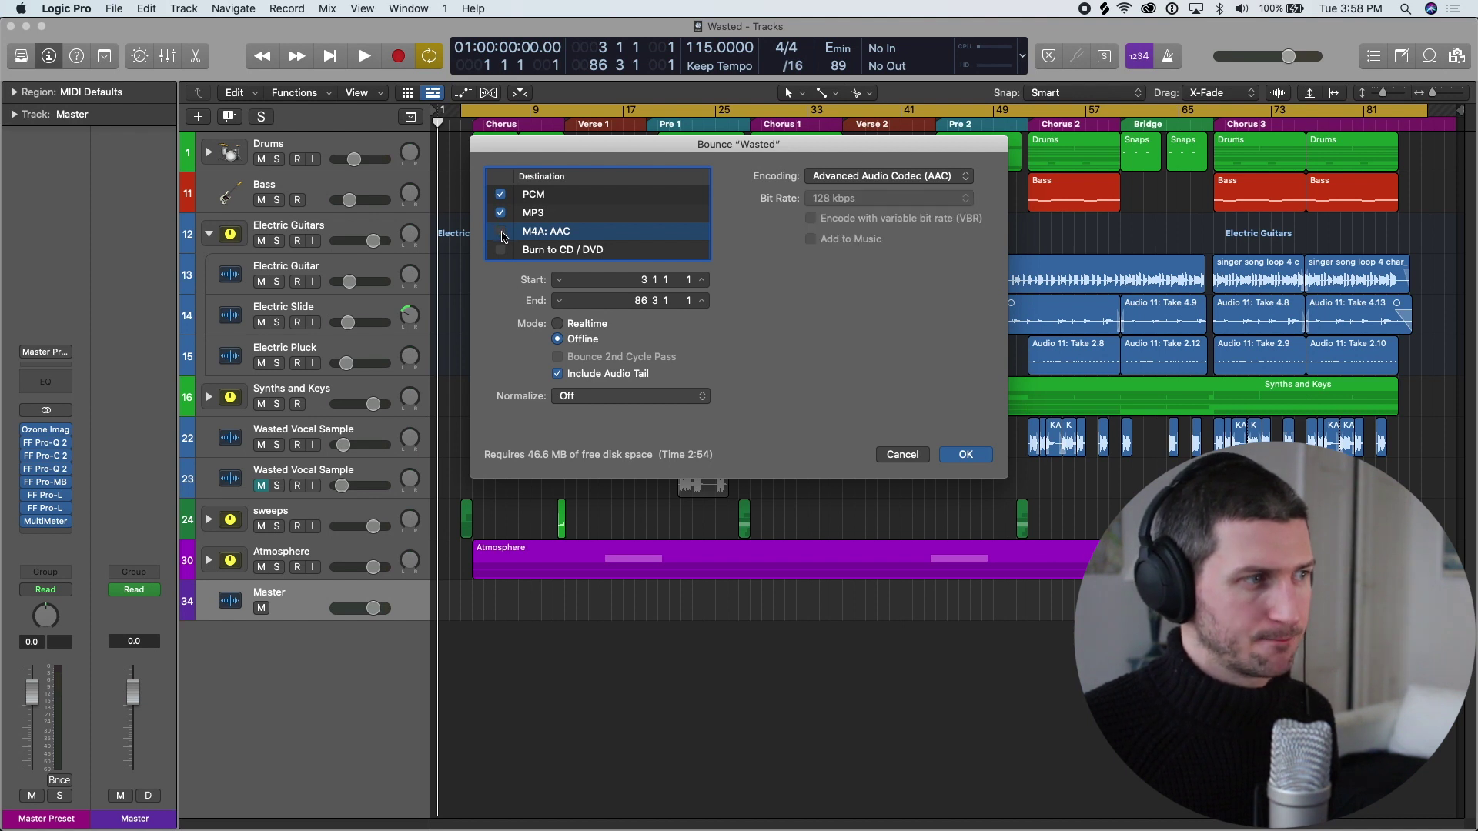
{"action": "left_click", "coordinate": [499, 251]}
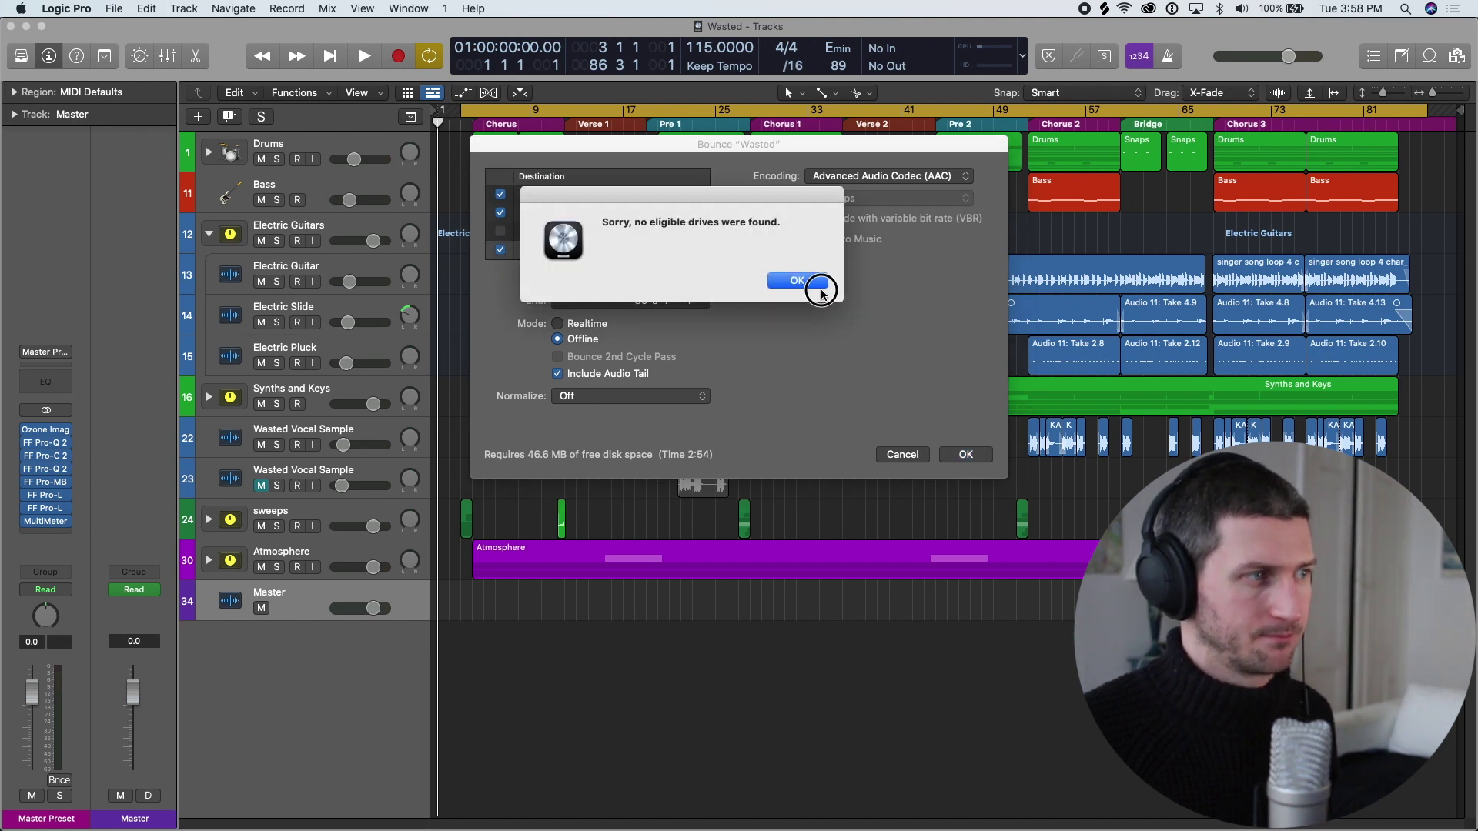
{"action": "left_click", "coordinate": [816, 285]}
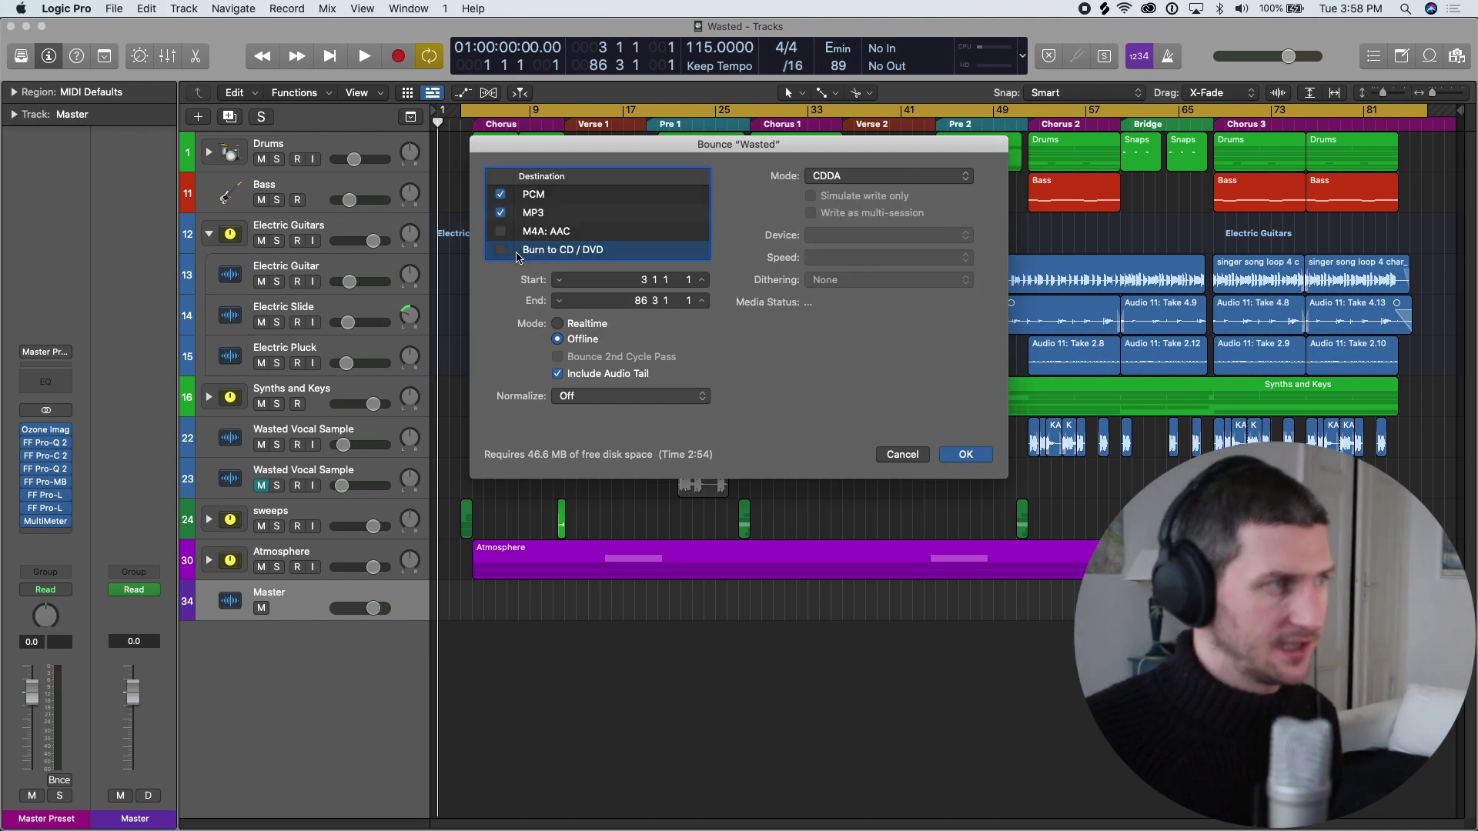
{"action": "left_click", "coordinate": [531, 194]}
{"action": "left_click", "coordinate": [501, 195]}
{"action": "left_click", "coordinate": [504, 215]}
{"action": "left_click", "coordinate": [503, 213]}
{"action": "left_click", "coordinate": [500, 194]}
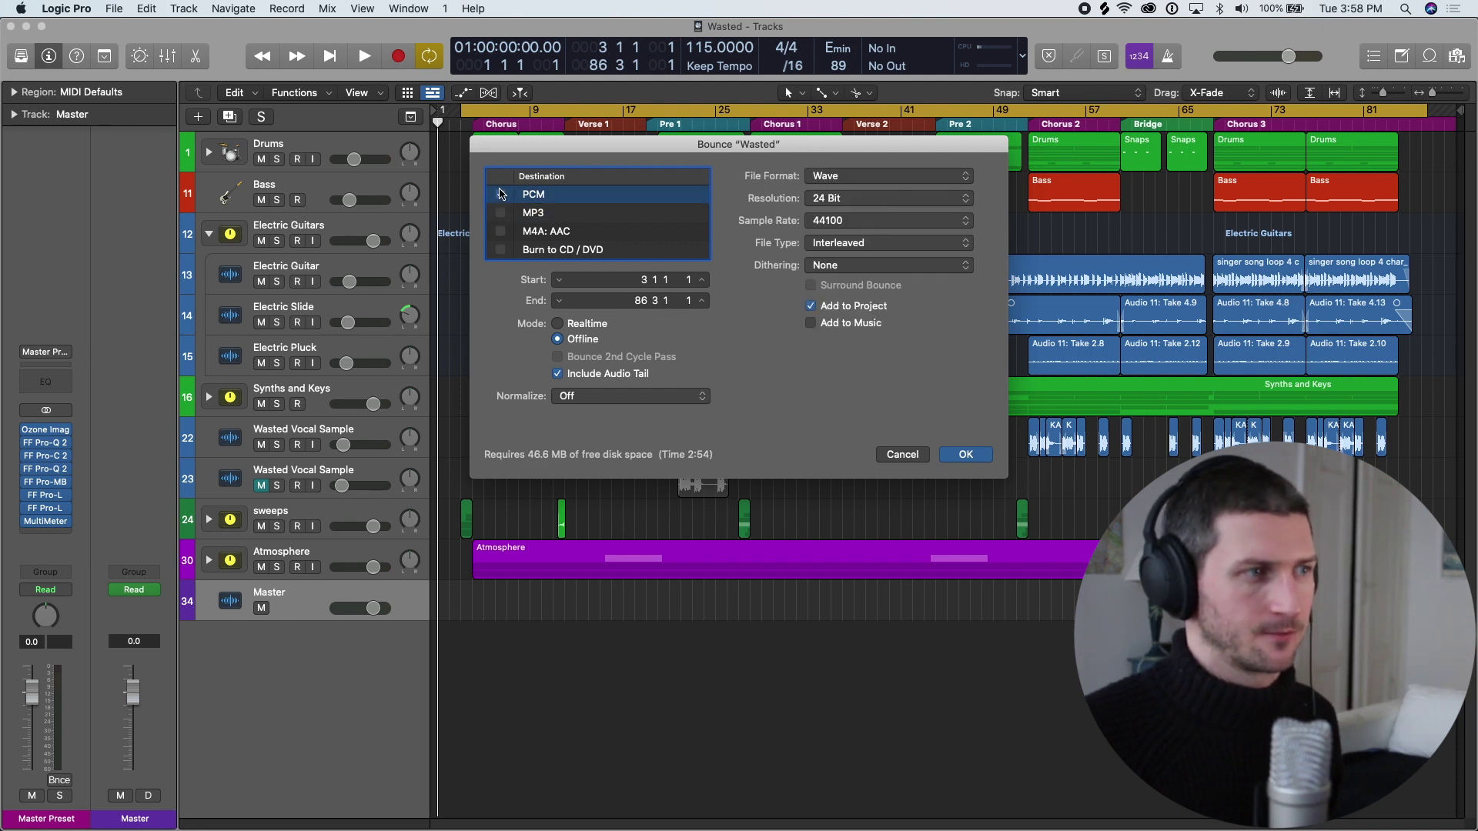
{"action": "left_click", "coordinate": [843, 202]}
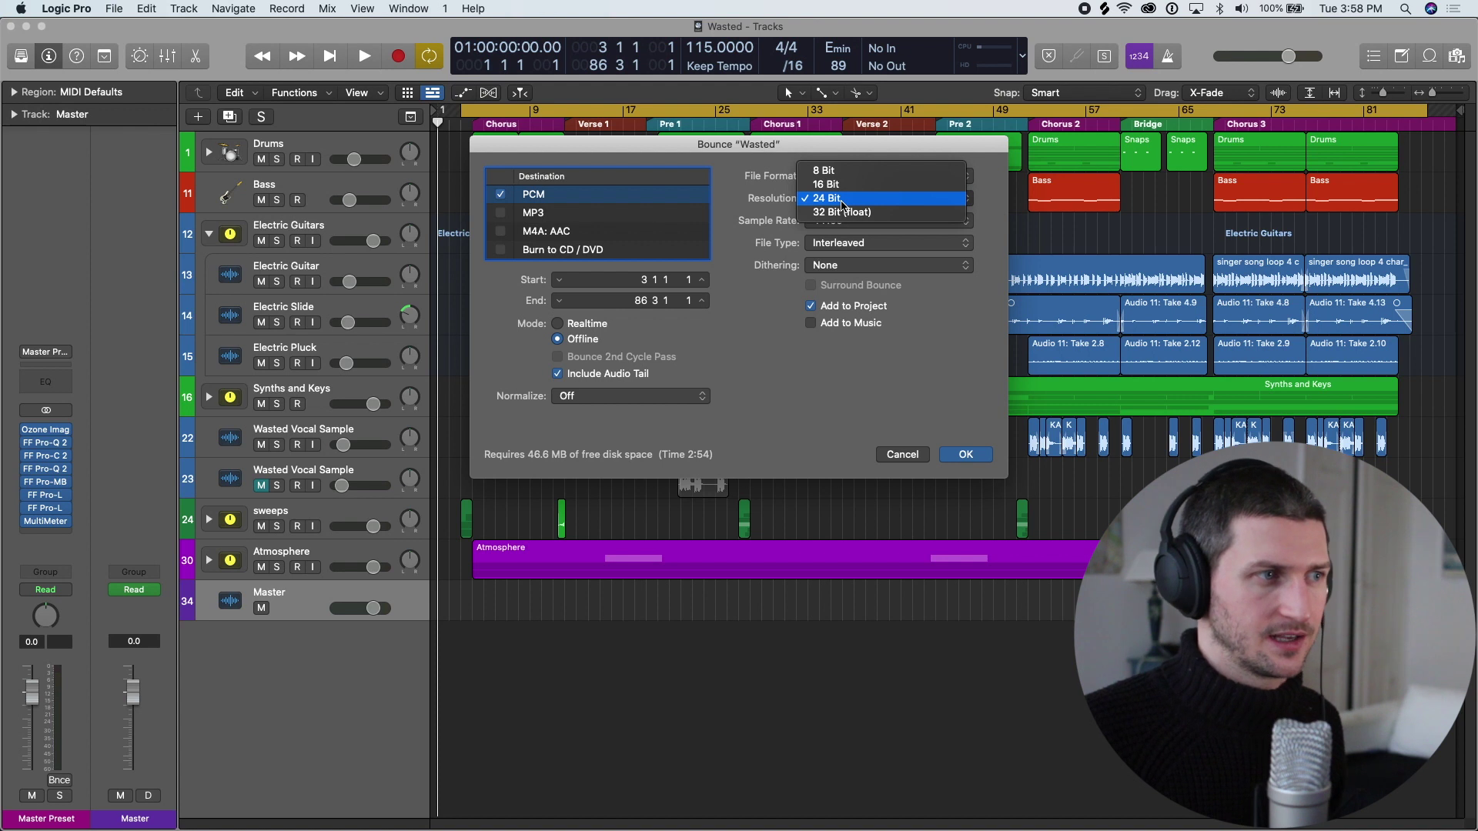
{"action": "left_click", "coordinate": [843, 202]}
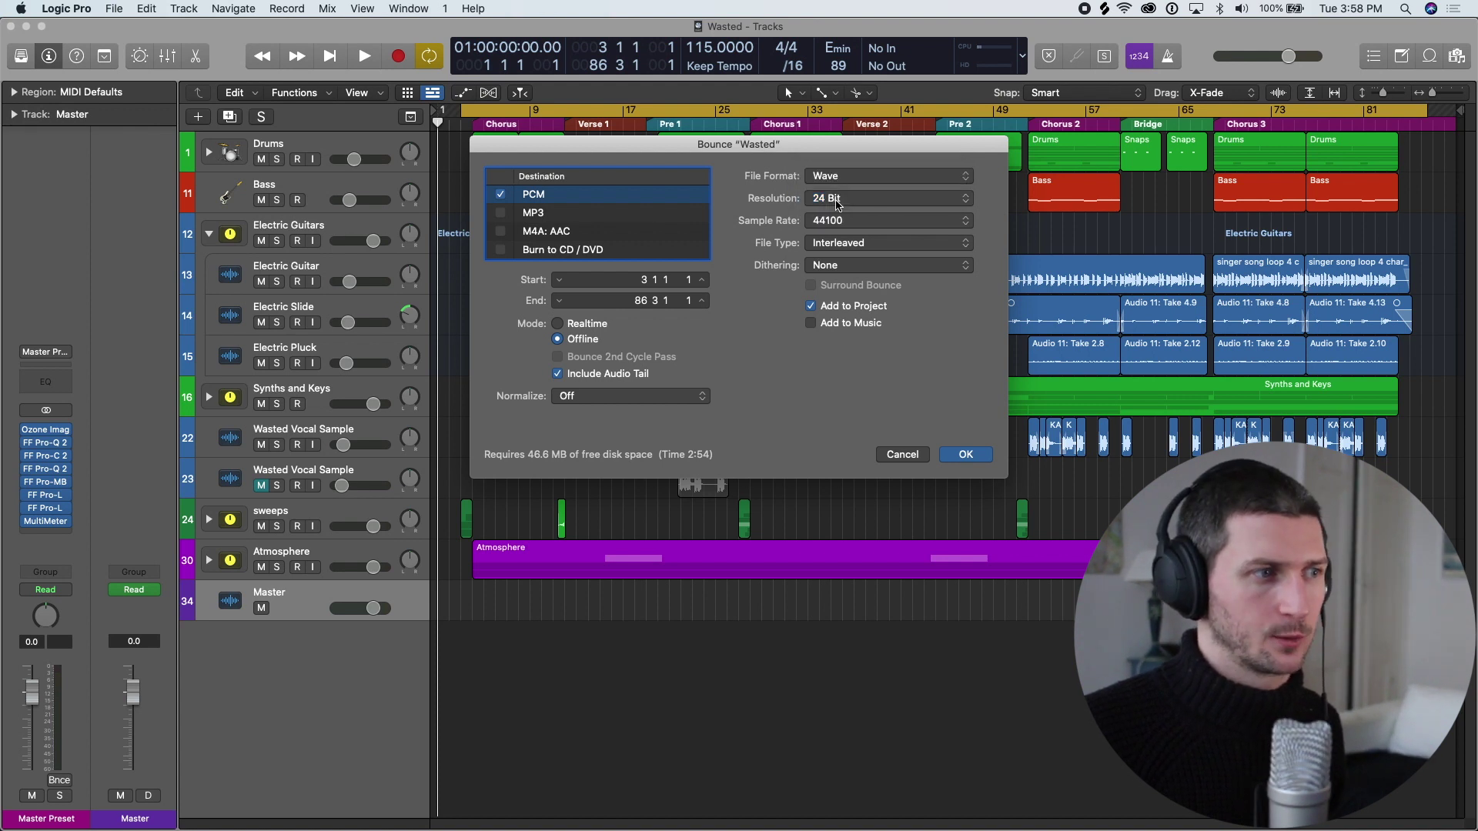
{"action": "left_click", "coordinate": [889, 196]}
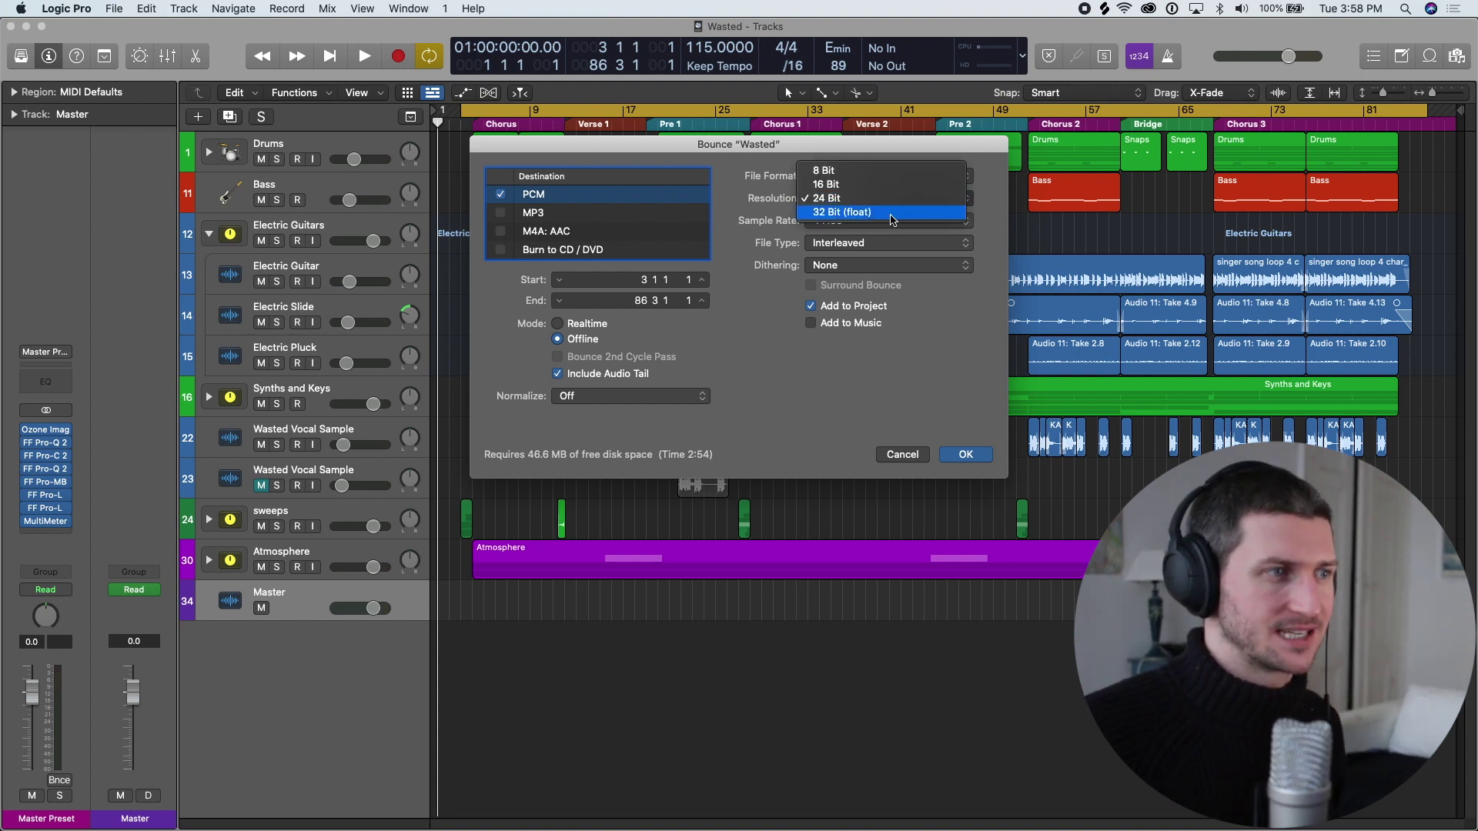
{"action": "left_click", "coordinate": [907, 244]}
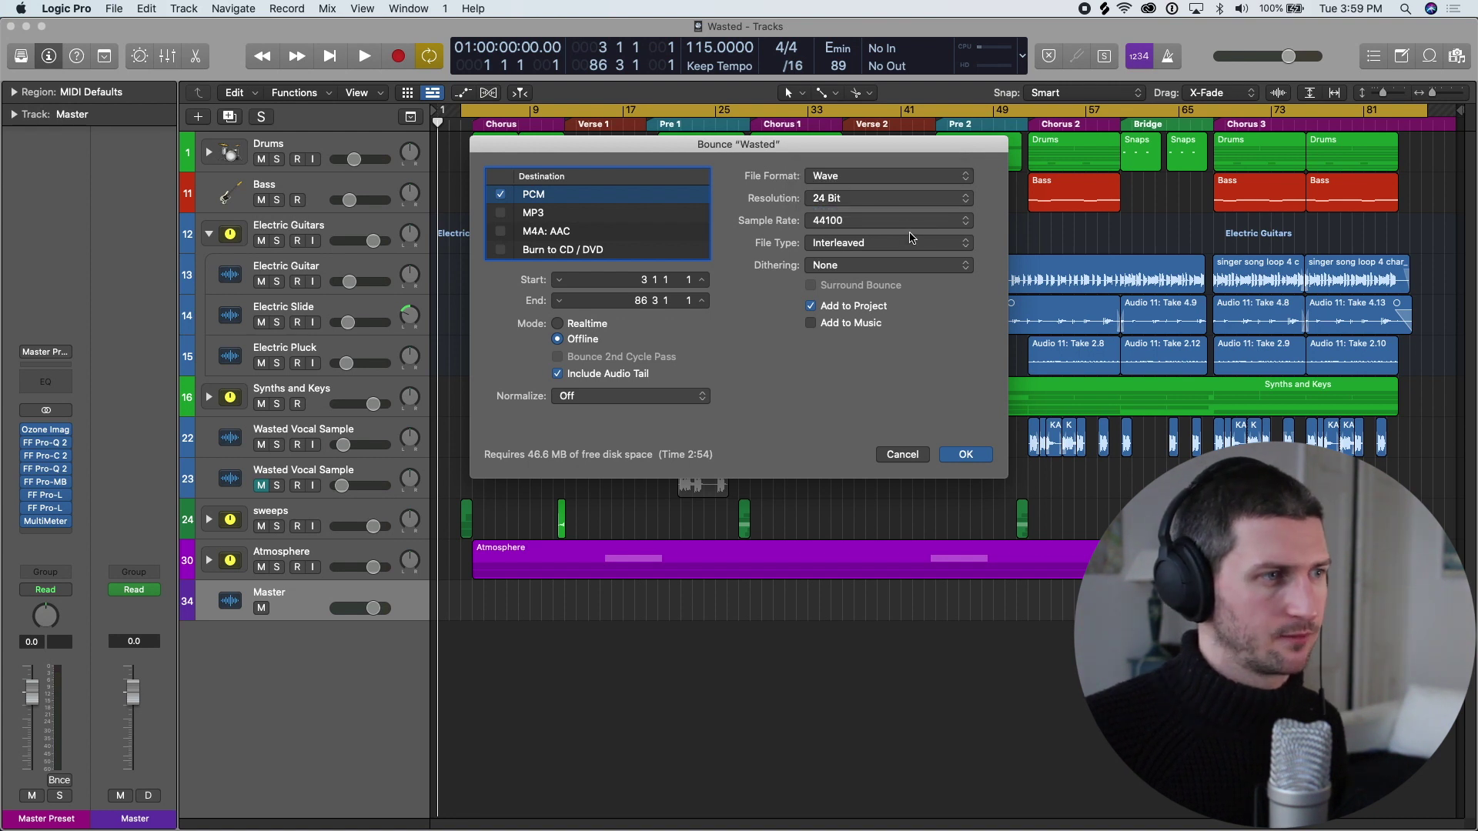
{"action": "left_click", "coordinate": [905, 221]}
{"action": "left_click", "coordinate": [877, 222]}
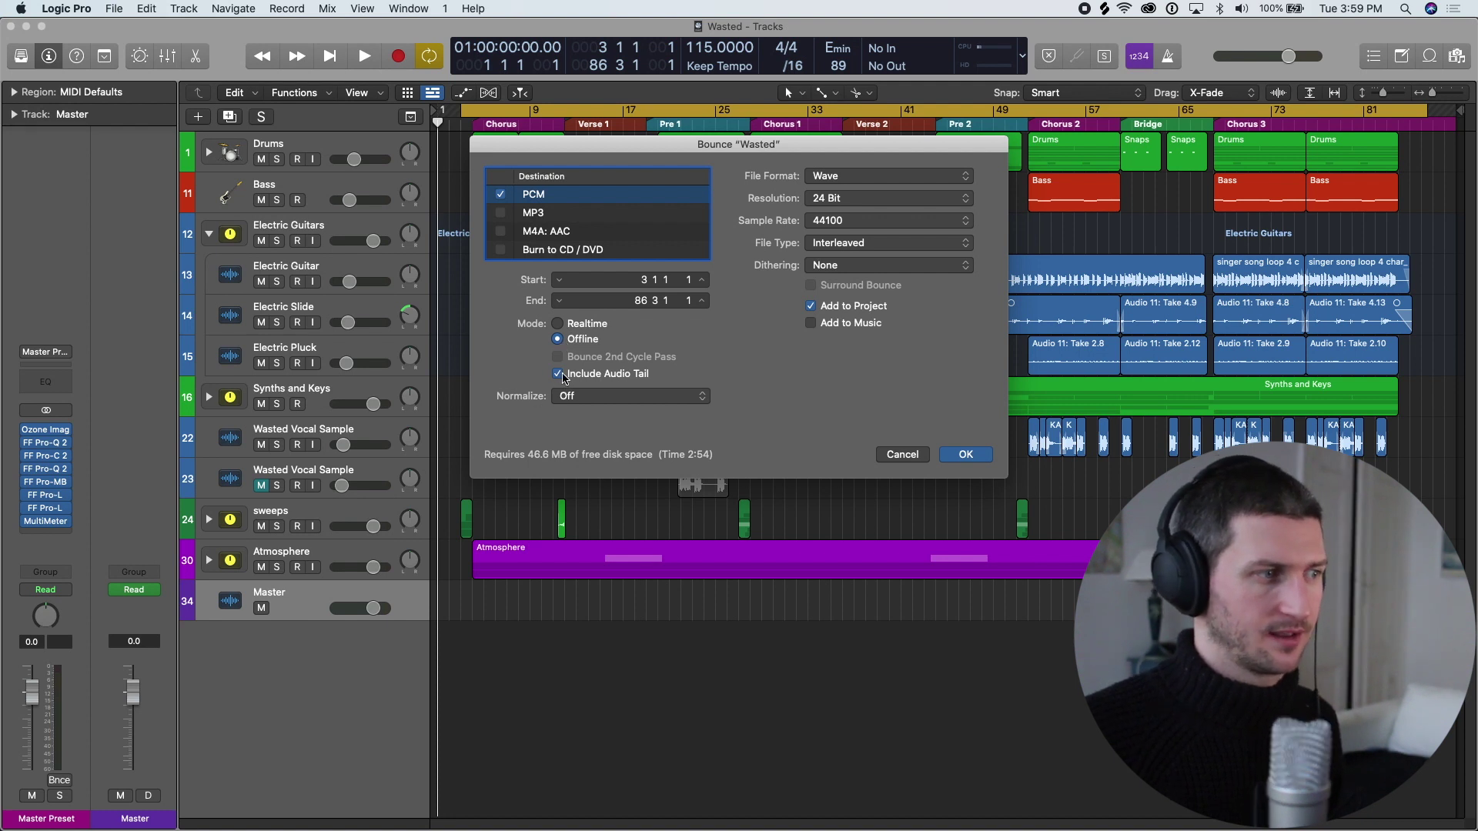
{"action": "left_click", "coordinate": [643, 398]}
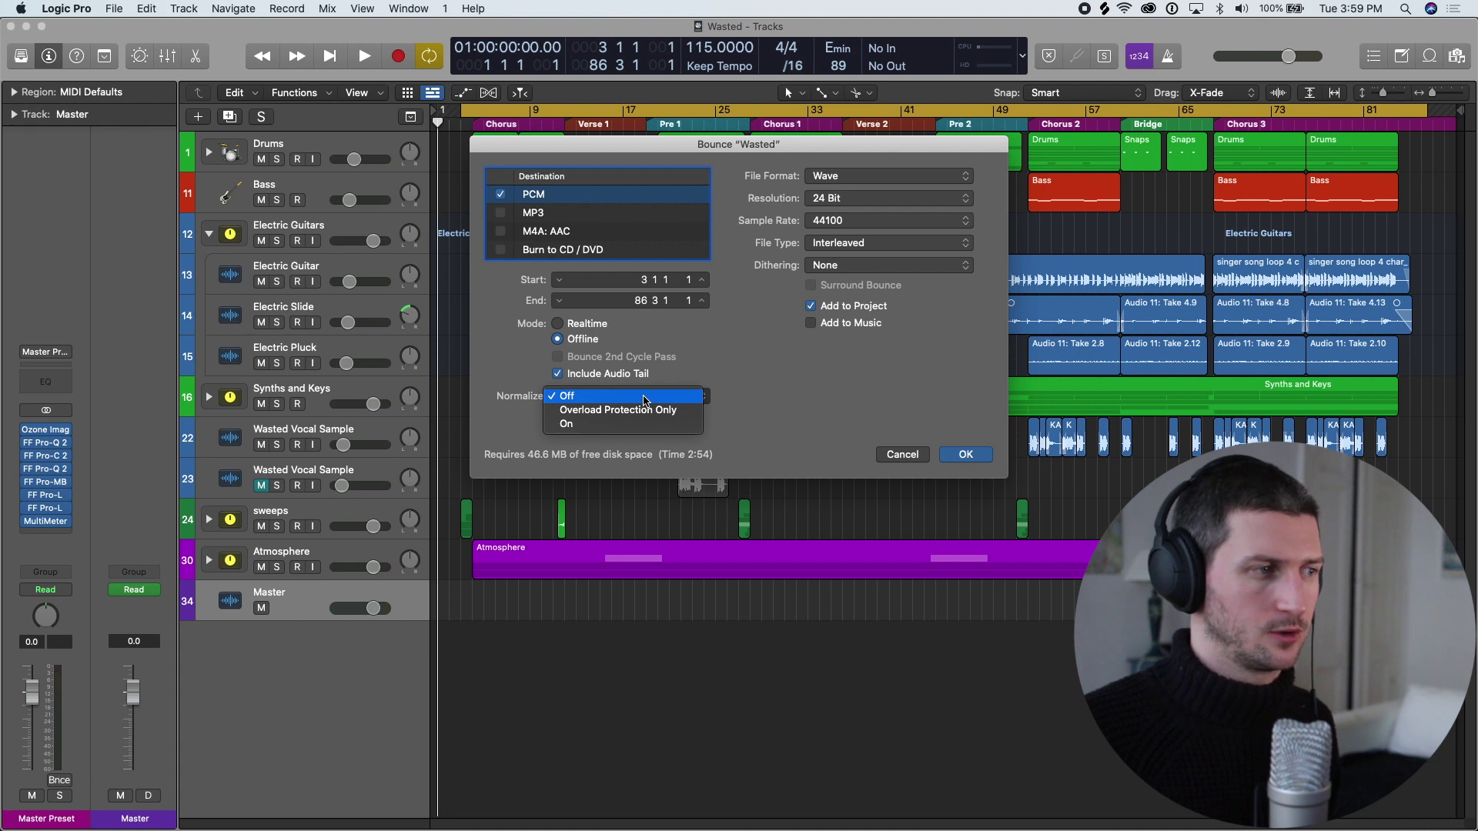
{"action": "left_click", "coordinate": [644, 397]}
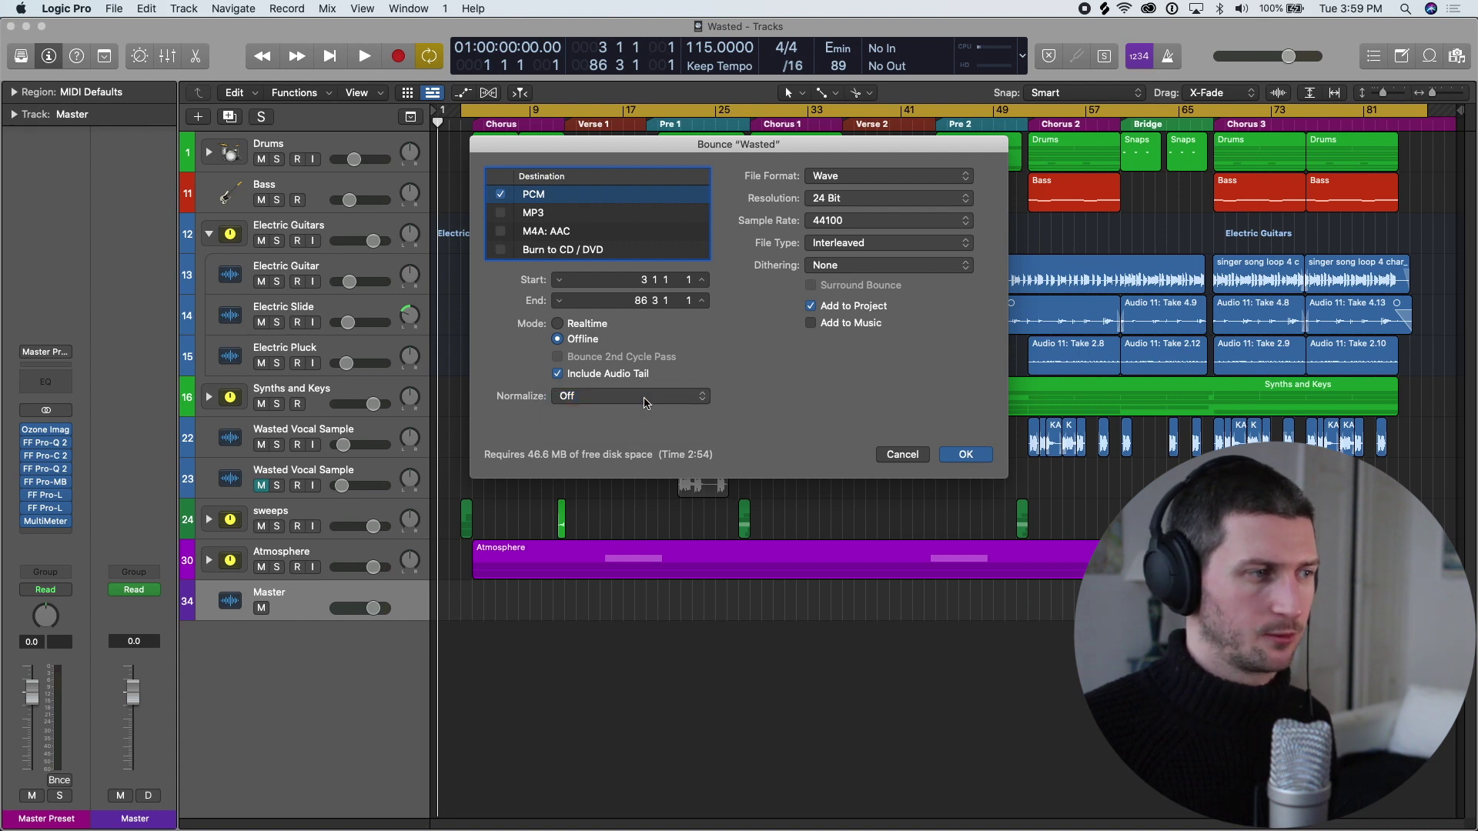
{"action": "left_click", "coordinate": [704, 398]}
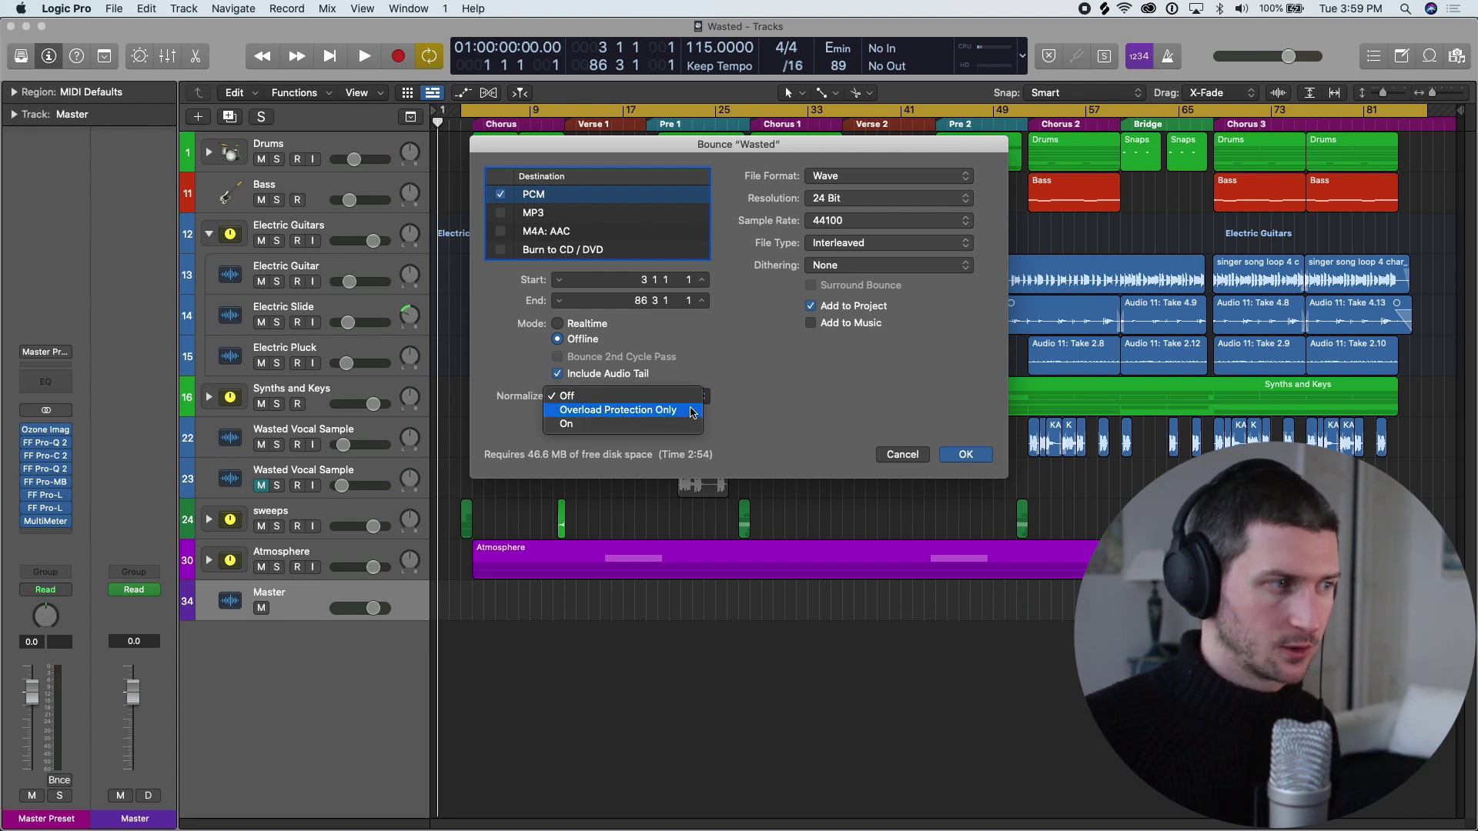
{"action": "left_click", "coordinate": [707, 396]}
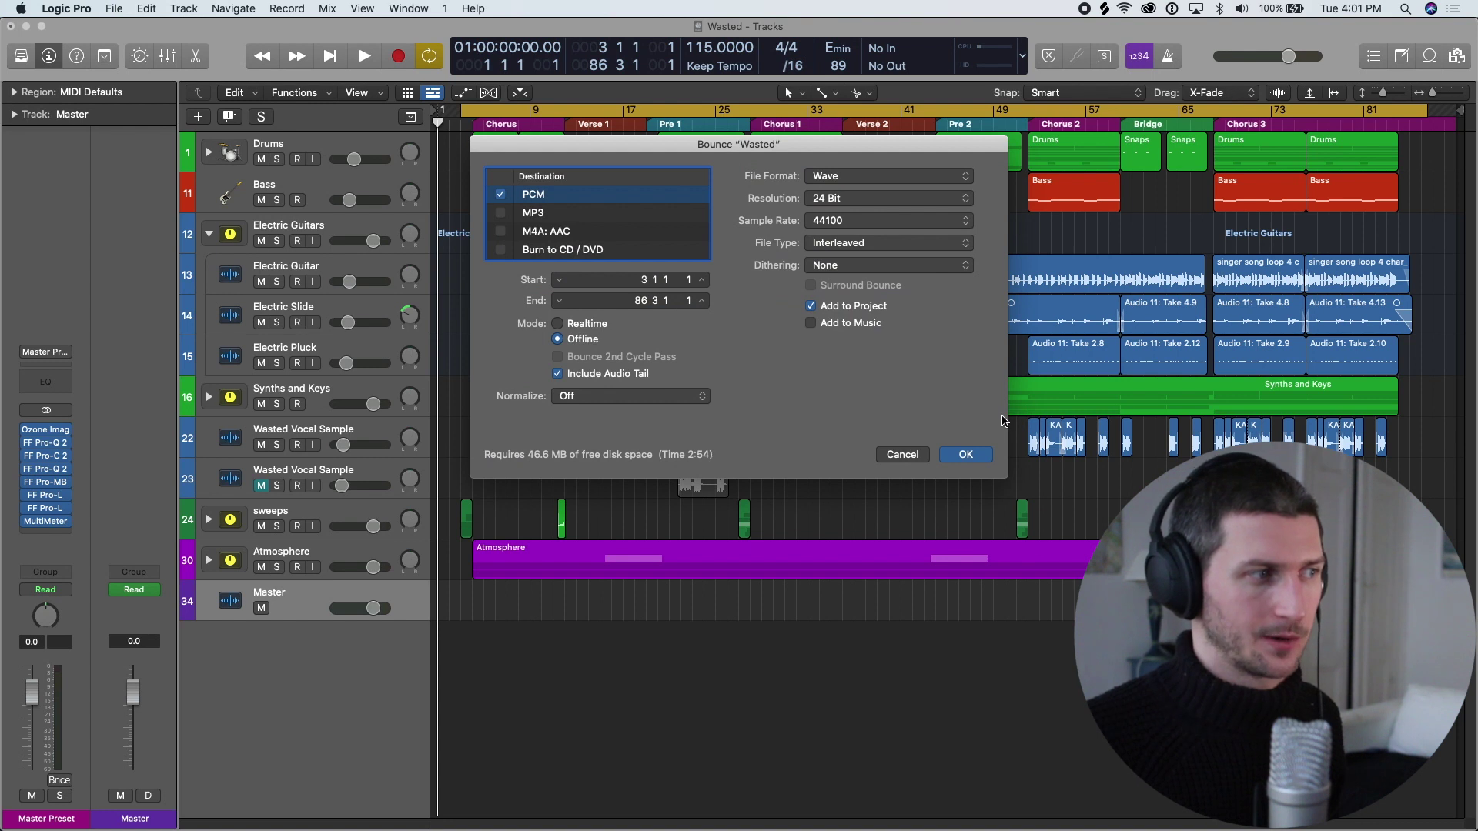
Switch the bounce from PCM to MP3 at 160 kbps stereo and start it.
{"action": "left_click", "coordinate": [502, 213]}
{"action": "left_click", "coordinate": [501, 194]}
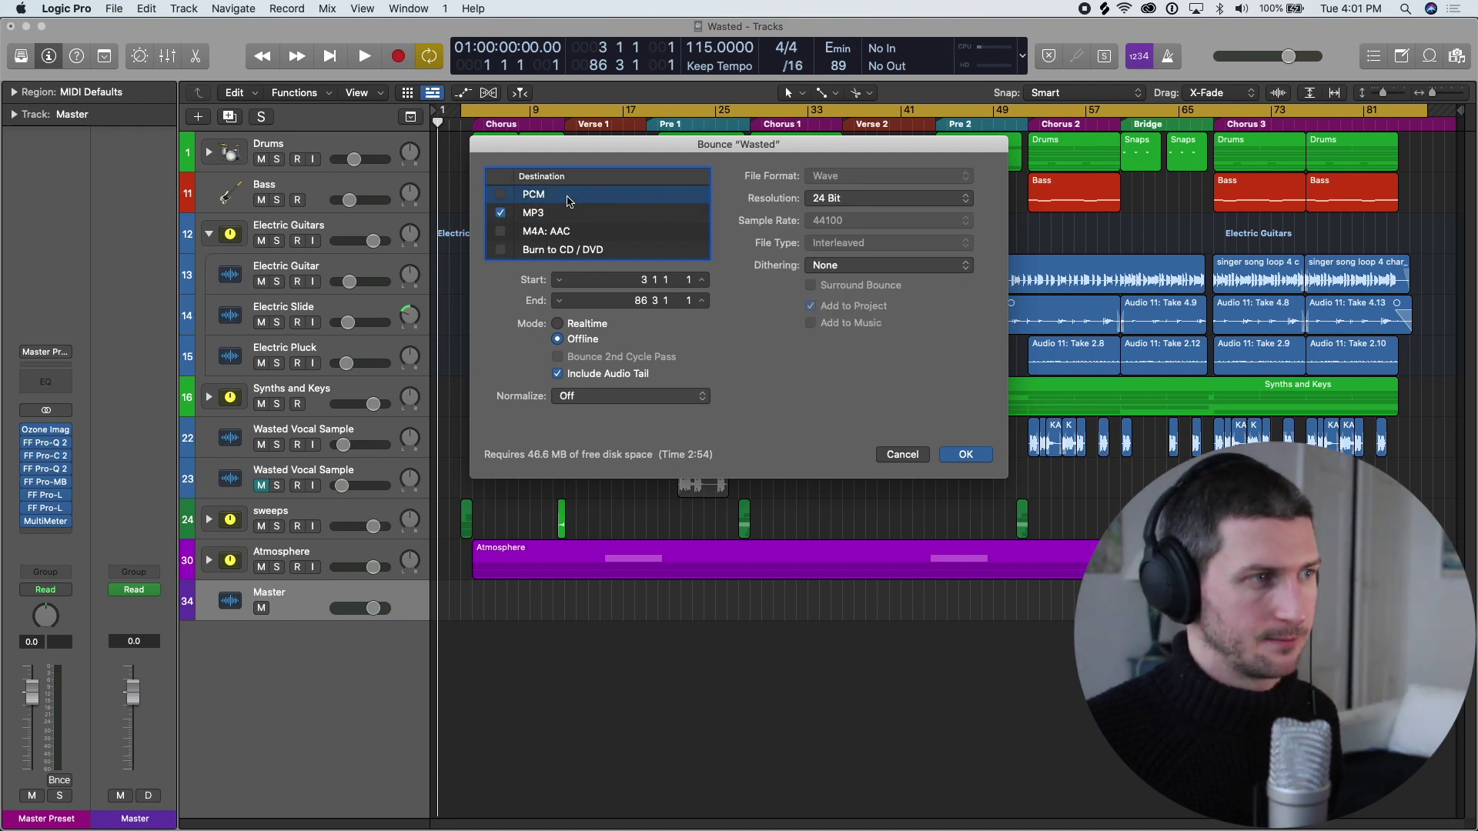
{"action": "left_click", "coordinate": [658, 217]}
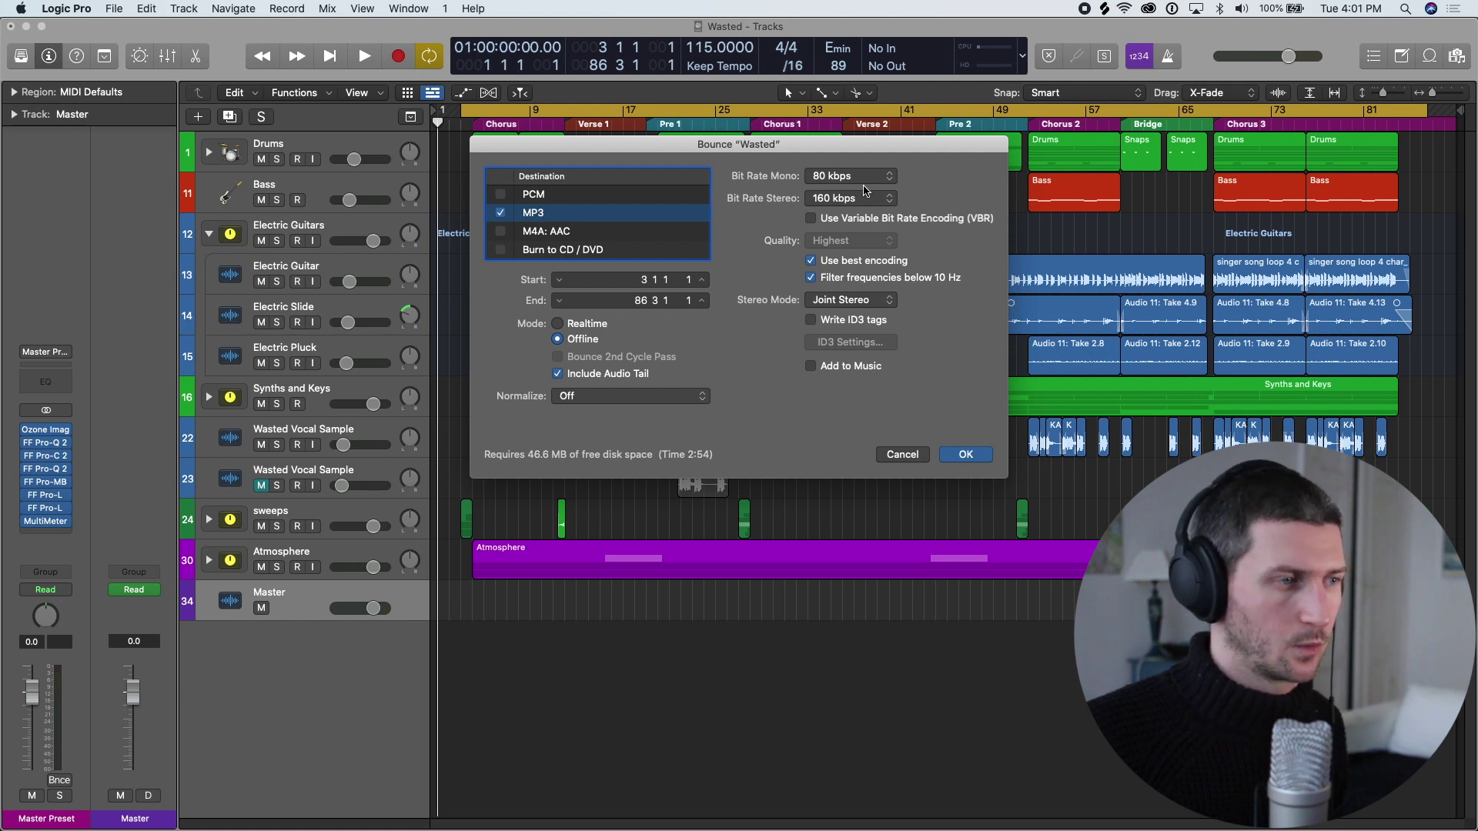
{"action": "left_click", "coordinate": [965, 455]}
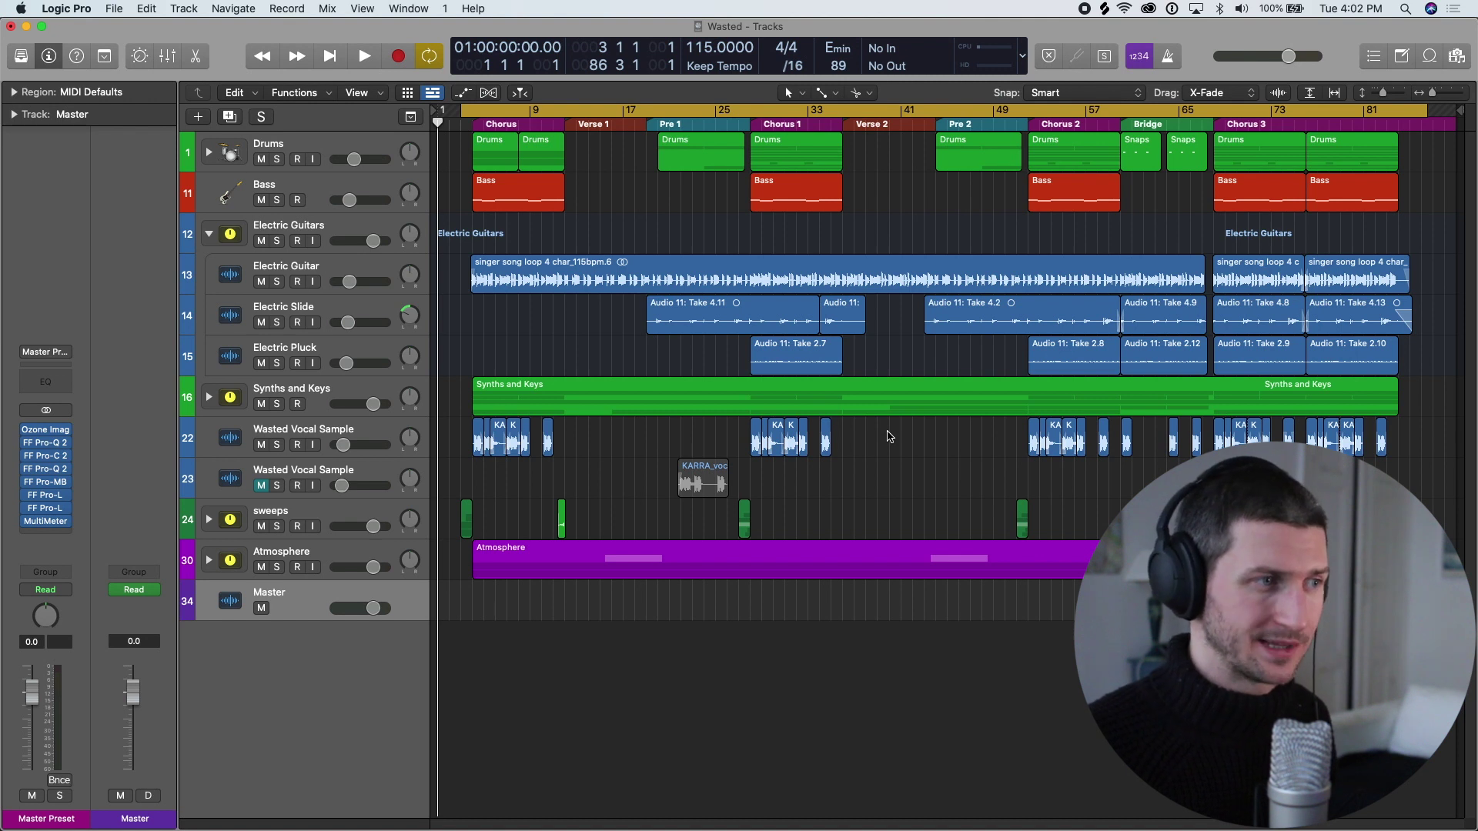
Dismiss the reopened Bounce dialog and set the cycle range over bars 4–11.
{"action": "key", "text": "super+b"}
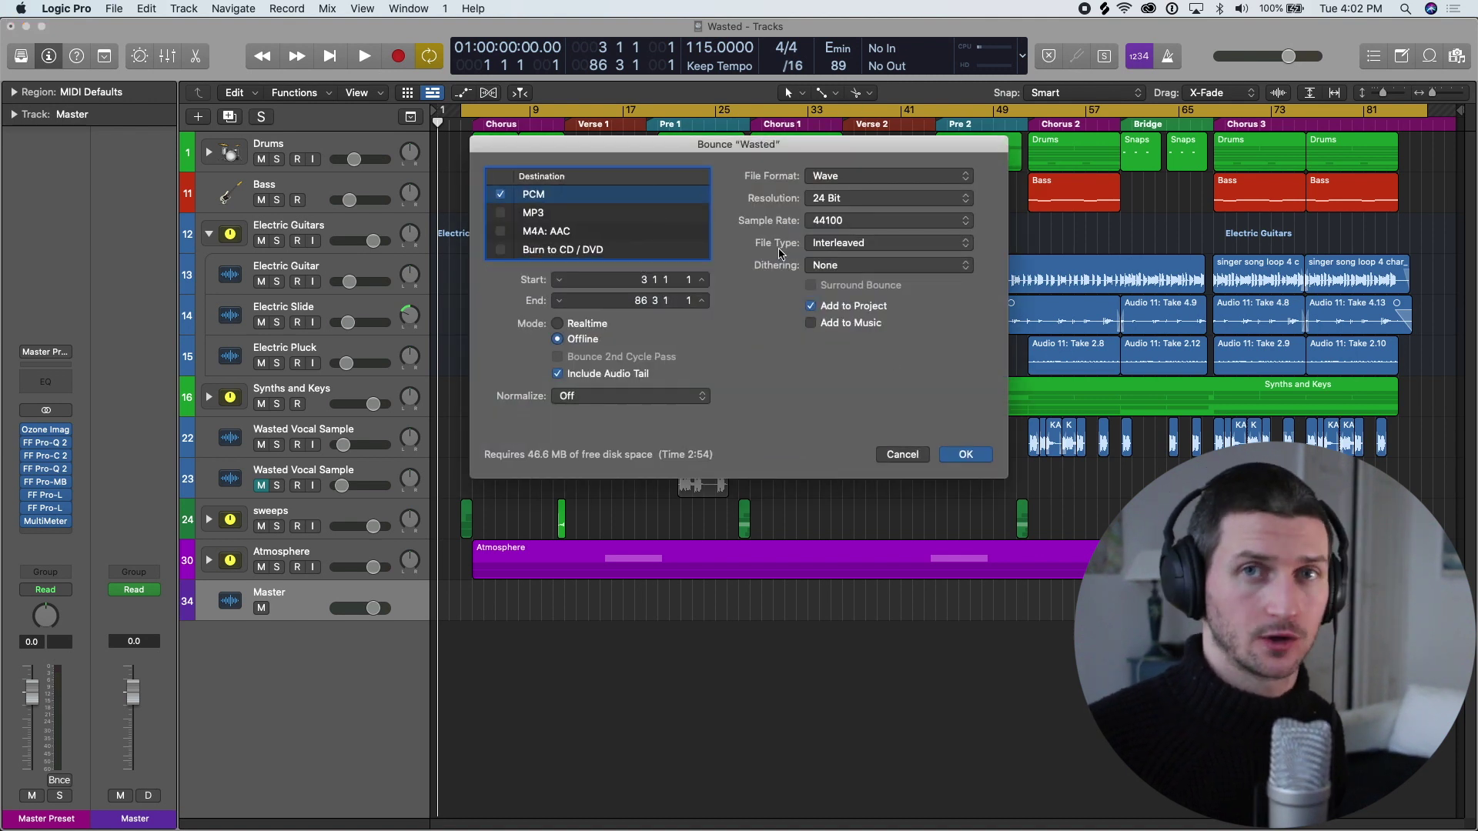
{"action": "left_click", "coordinate": [903, 454]}
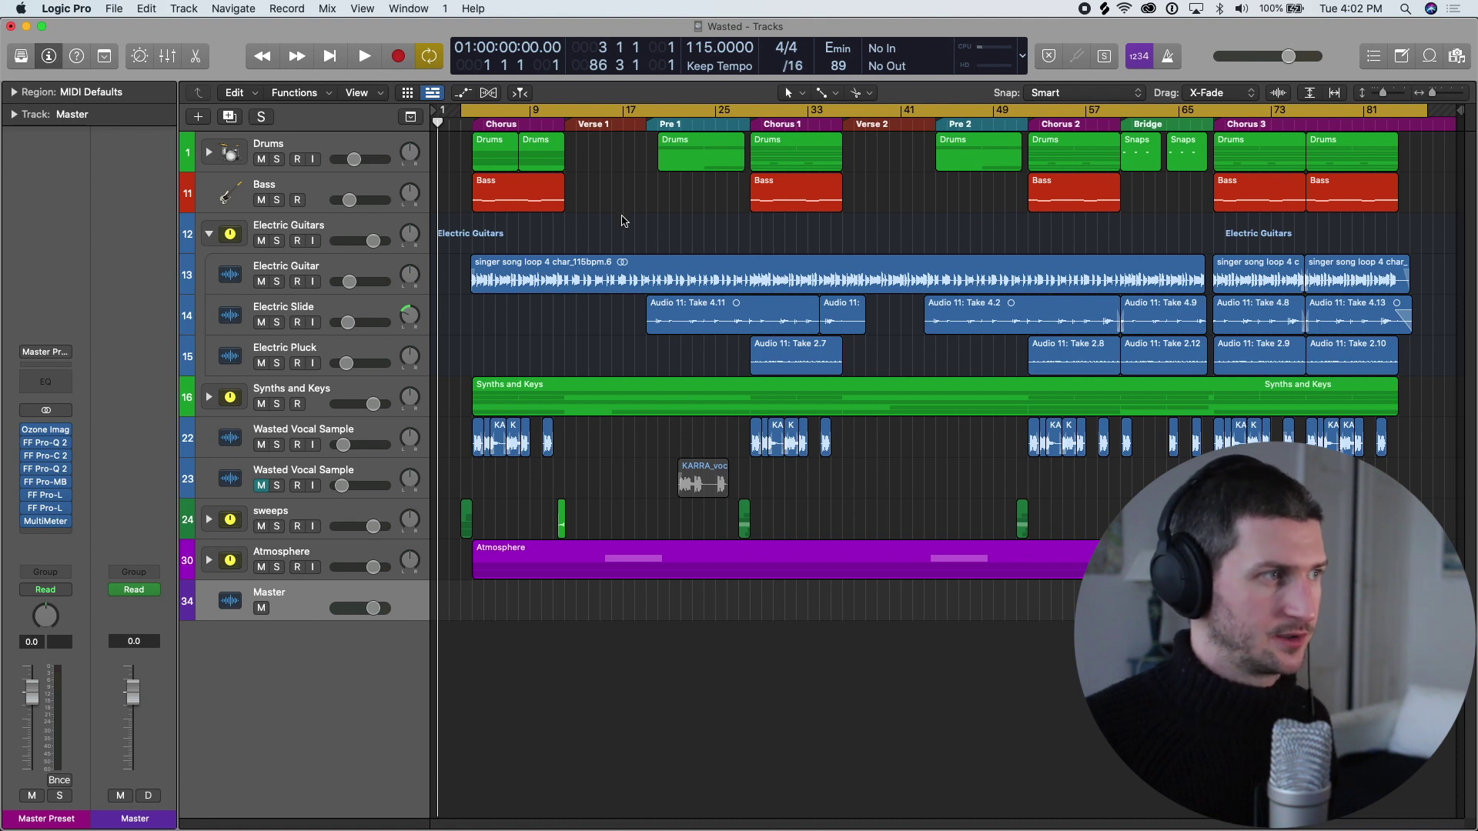
{"action": "left_click_drag", "start_coordinate": [475, 114], "coordinate": [553, 136]}
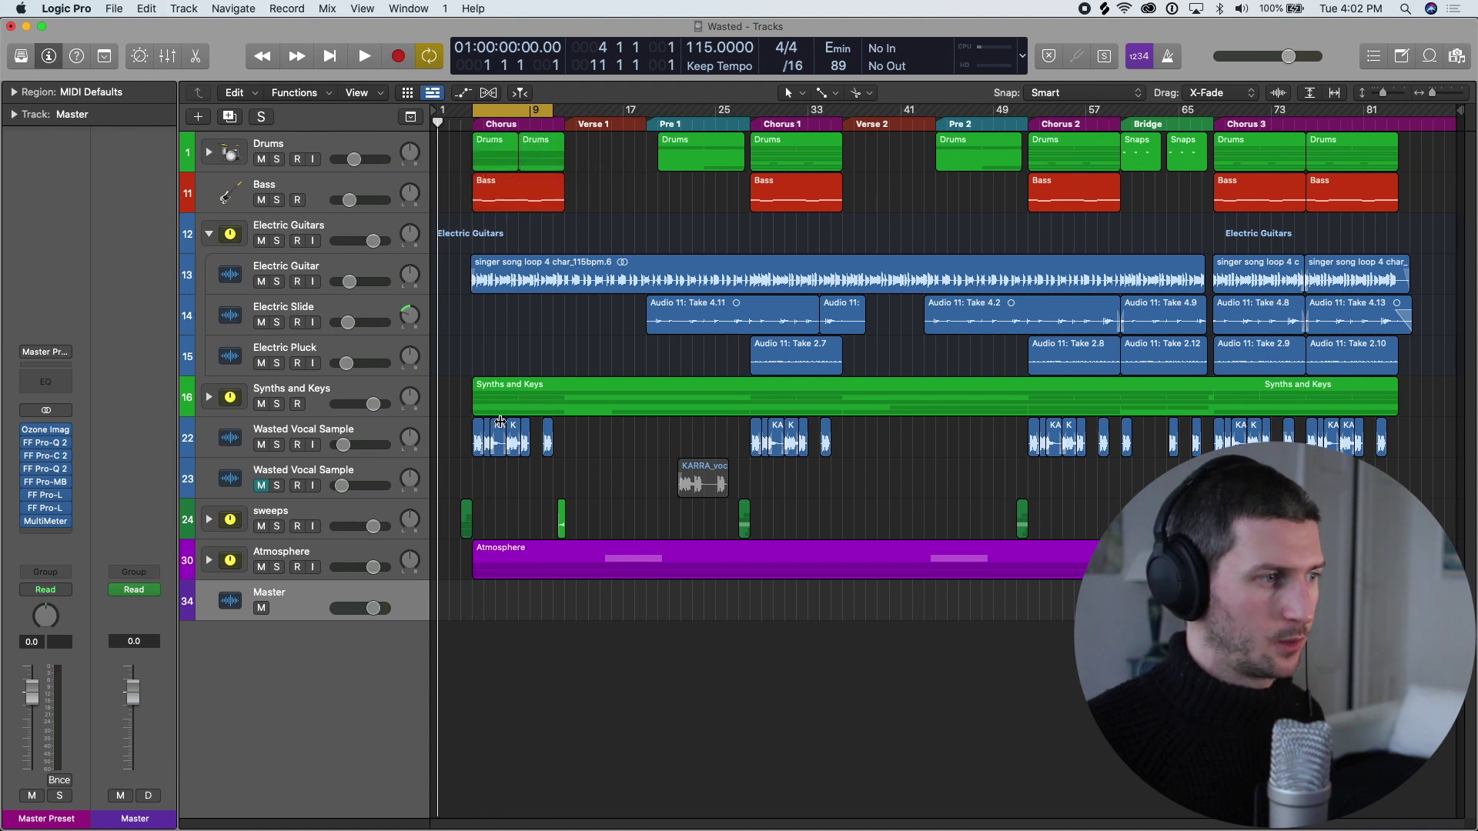
Select the six vocal regions on track 22 and bounce them in place.
{"action": "left_click", "coordinate": [501, 422]}
{"action": "key", "text": "z"}
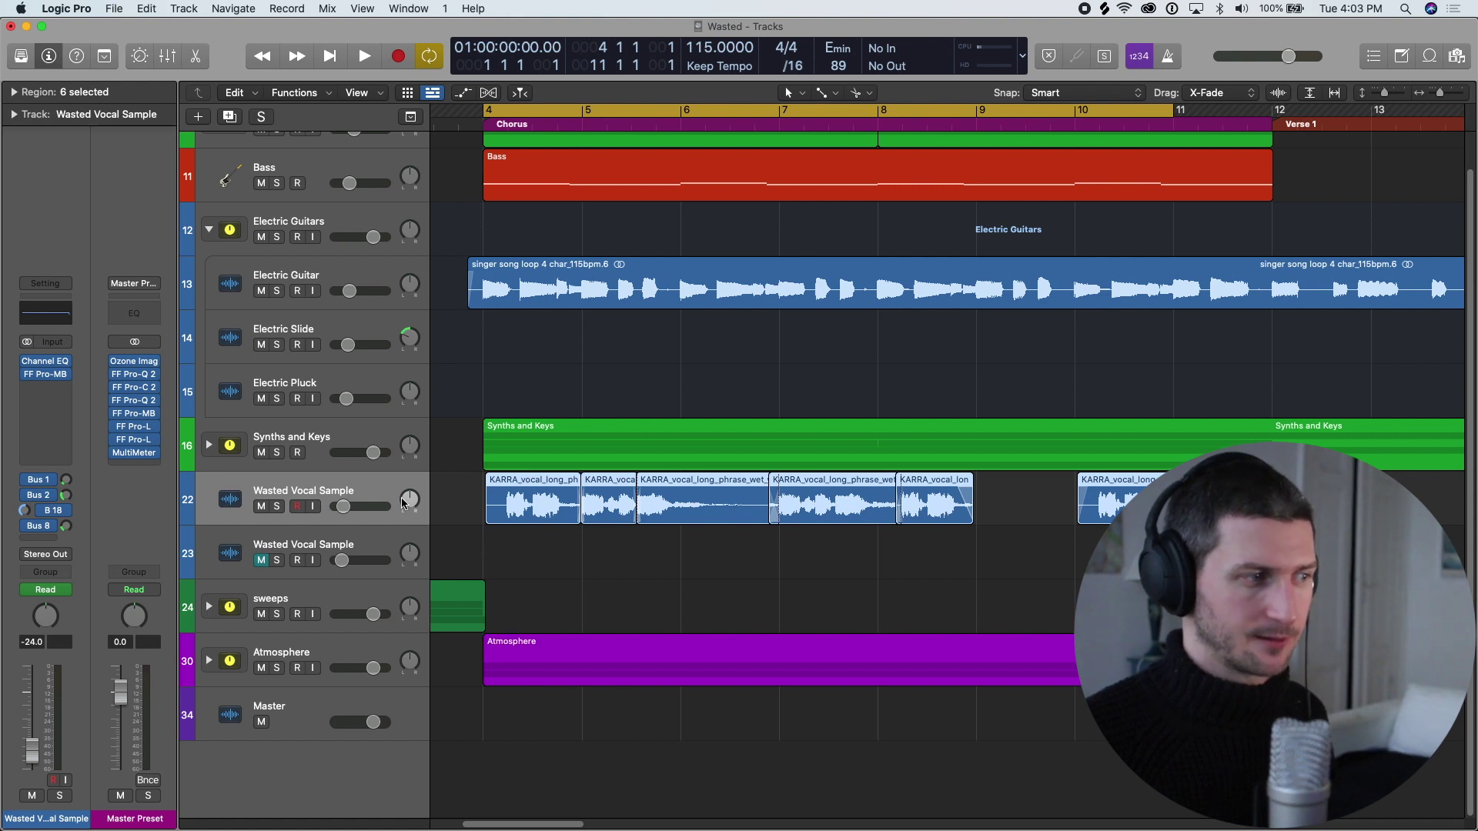
{"action": "left_click_drag", "start_coordinate": [450, 490], "coordinate": [1102, 492]}
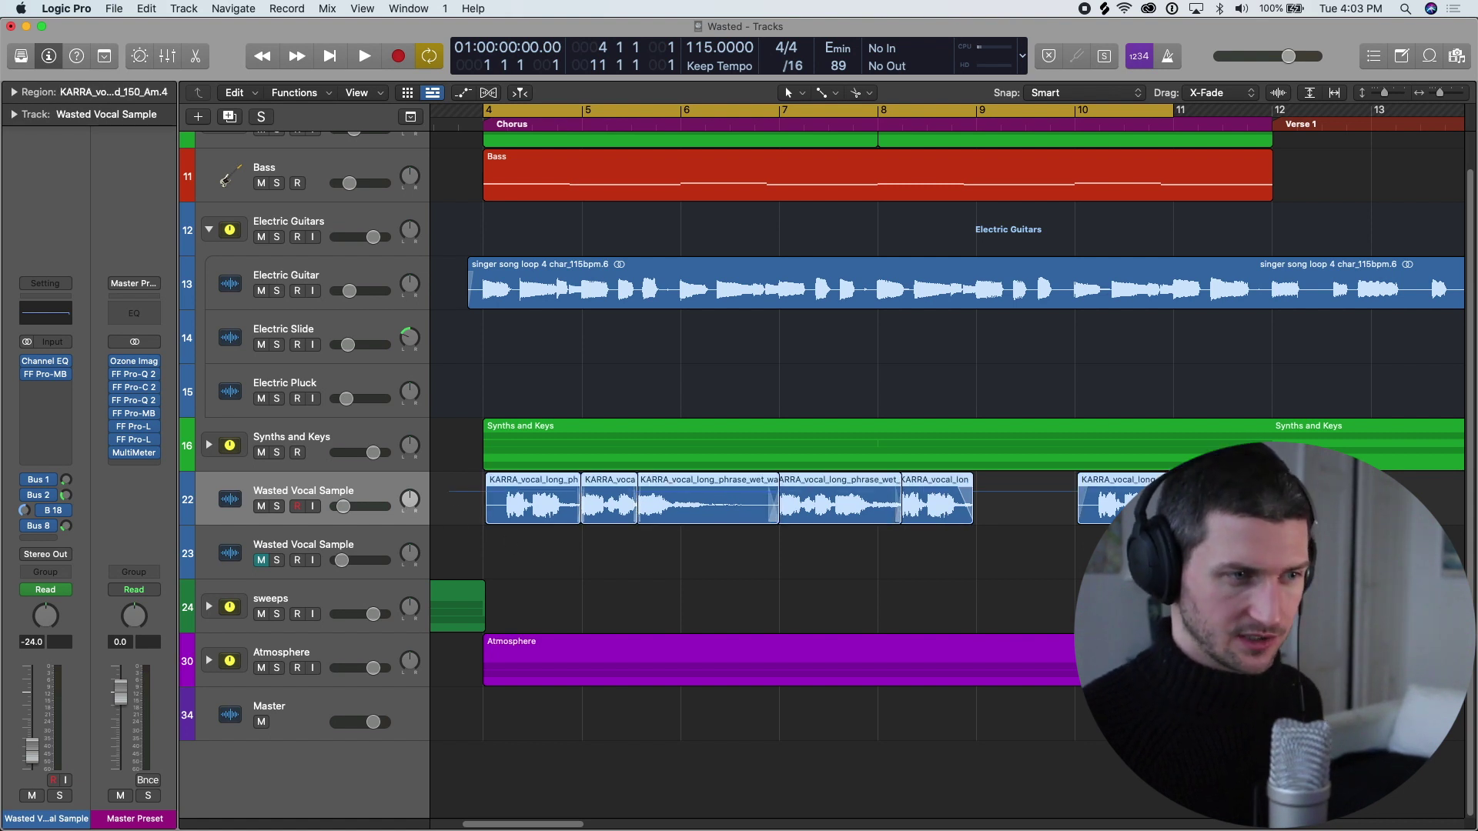
{"action": "key", "text": "ctrl+b"}
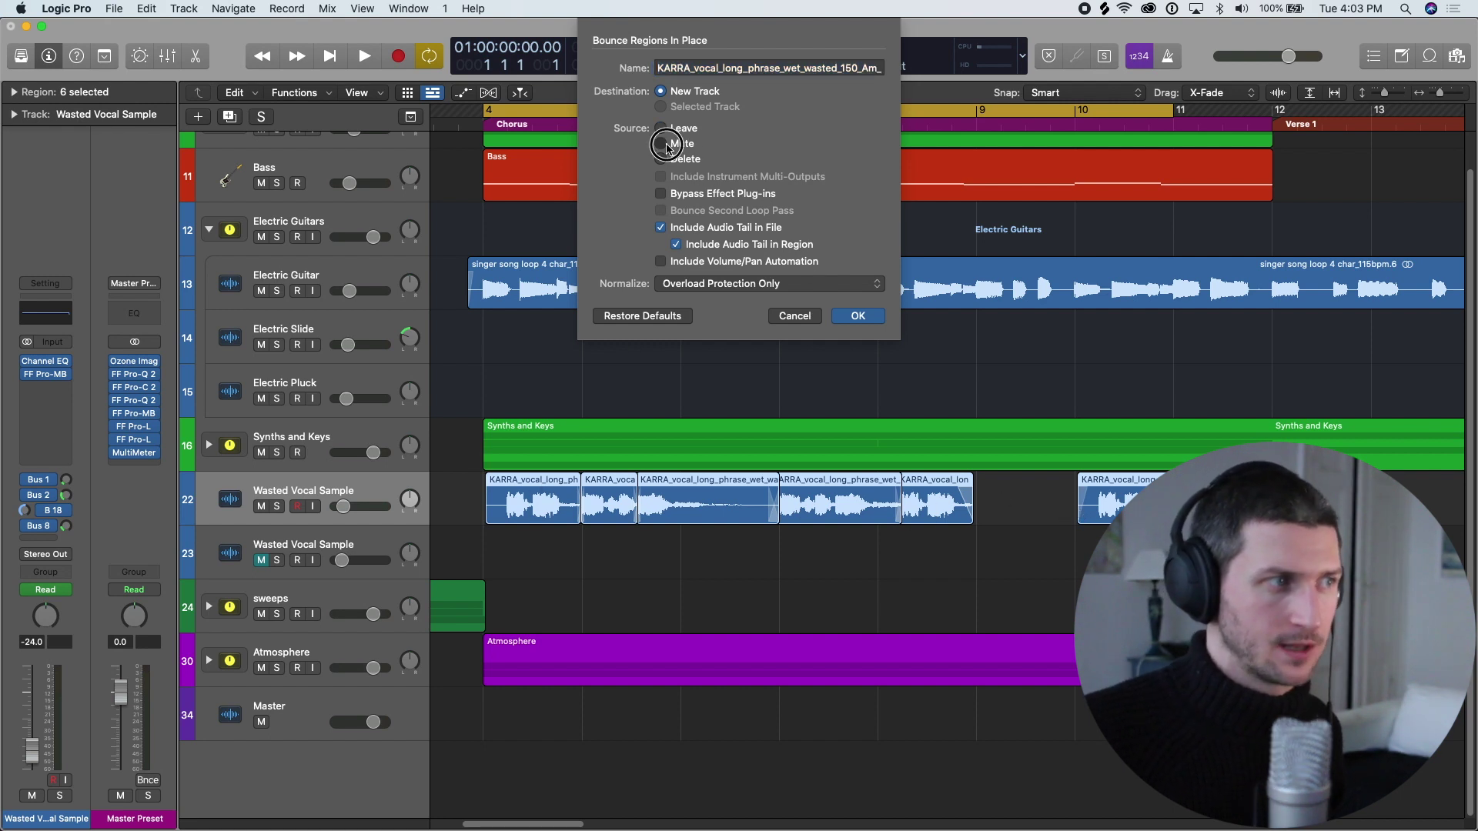
Bounce the six vocal regions to a new track, keeping effect plug-ins unbypassed.
{"action": "left_click", "coordinate": [681, 194]}
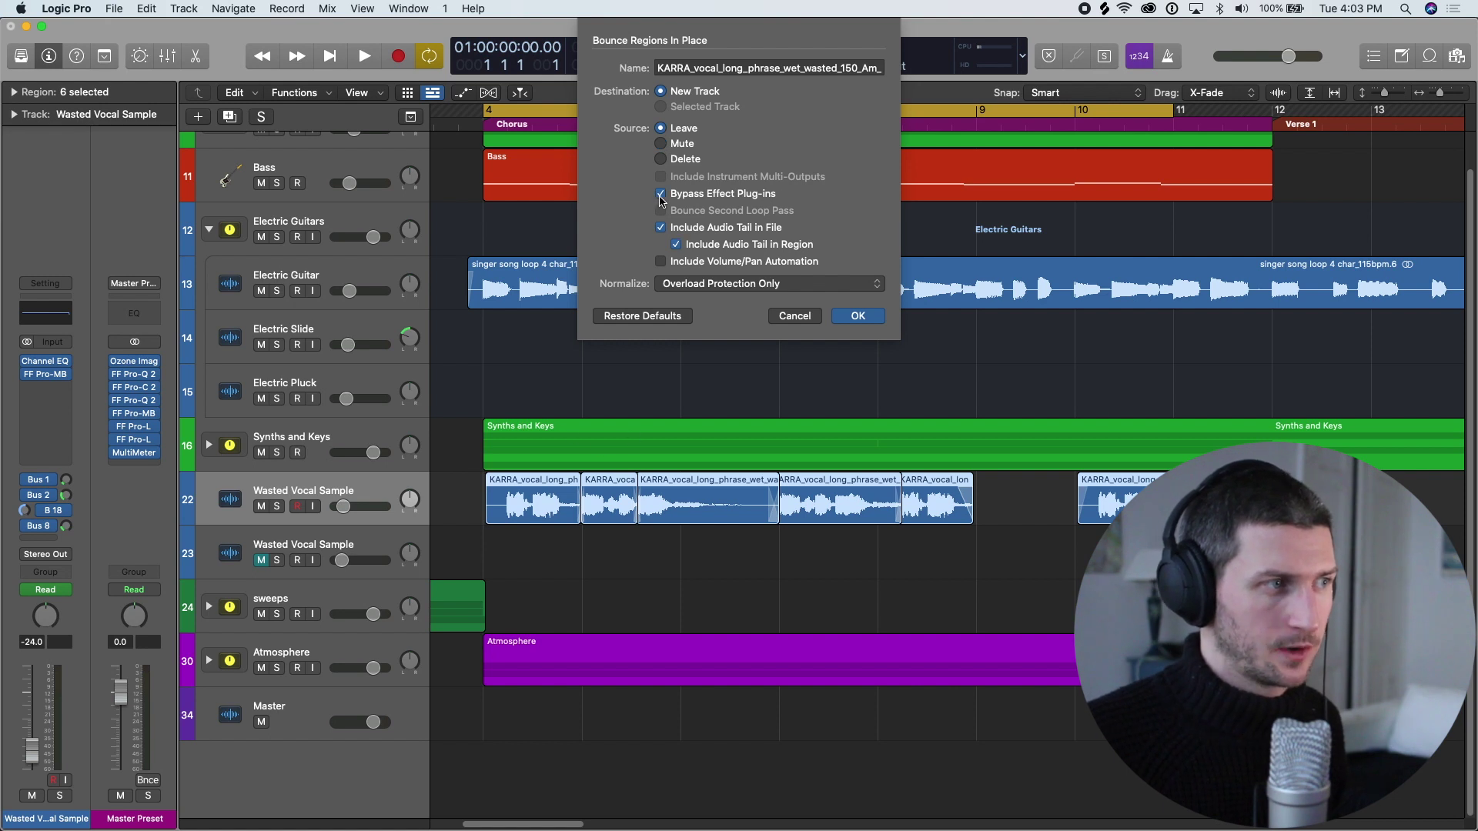
{"action": "left_click", "coordinate": [660, 194]}
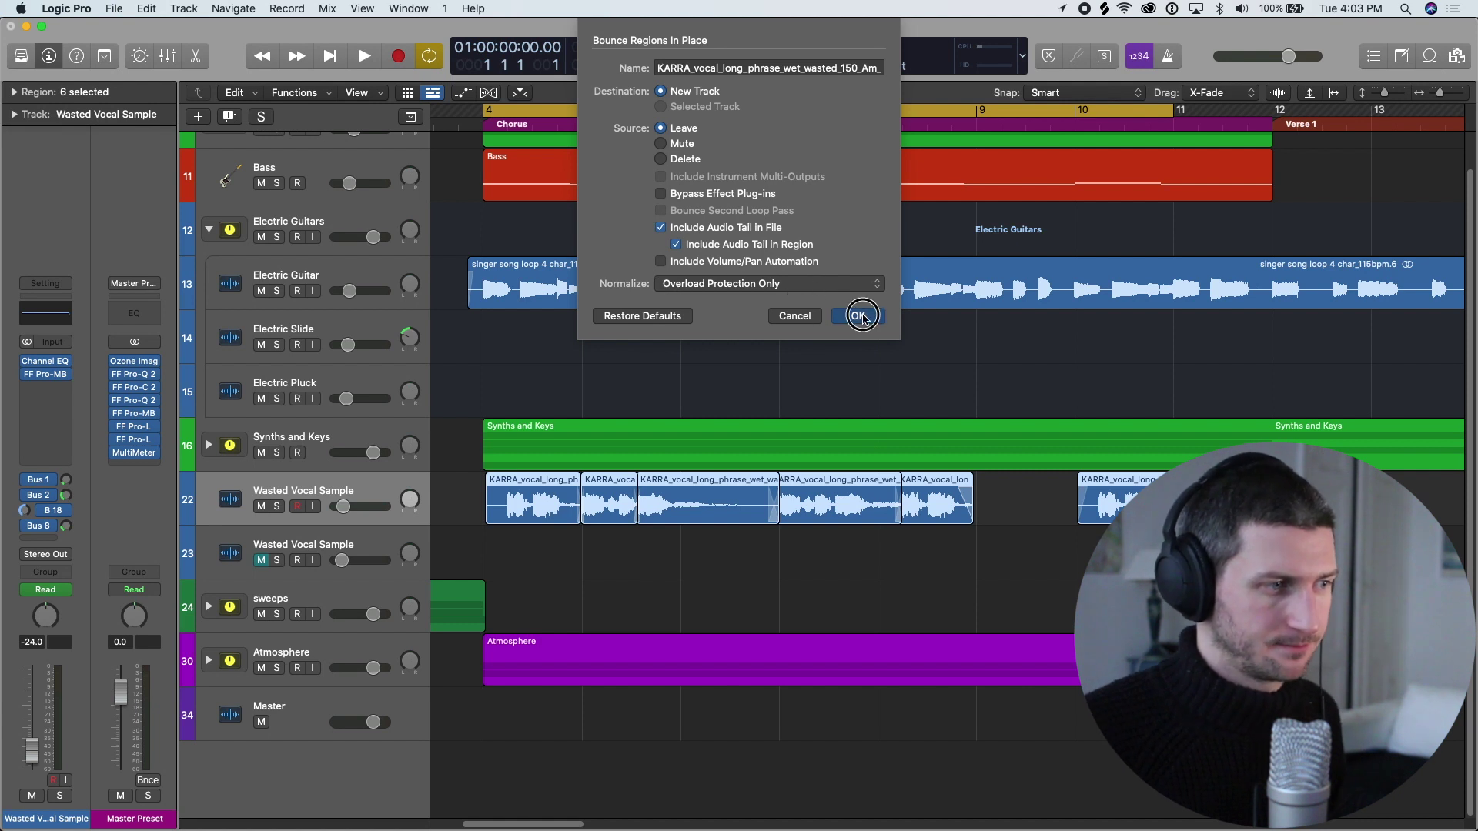
{"action": "left_click", "coordinate": [858, 316]}
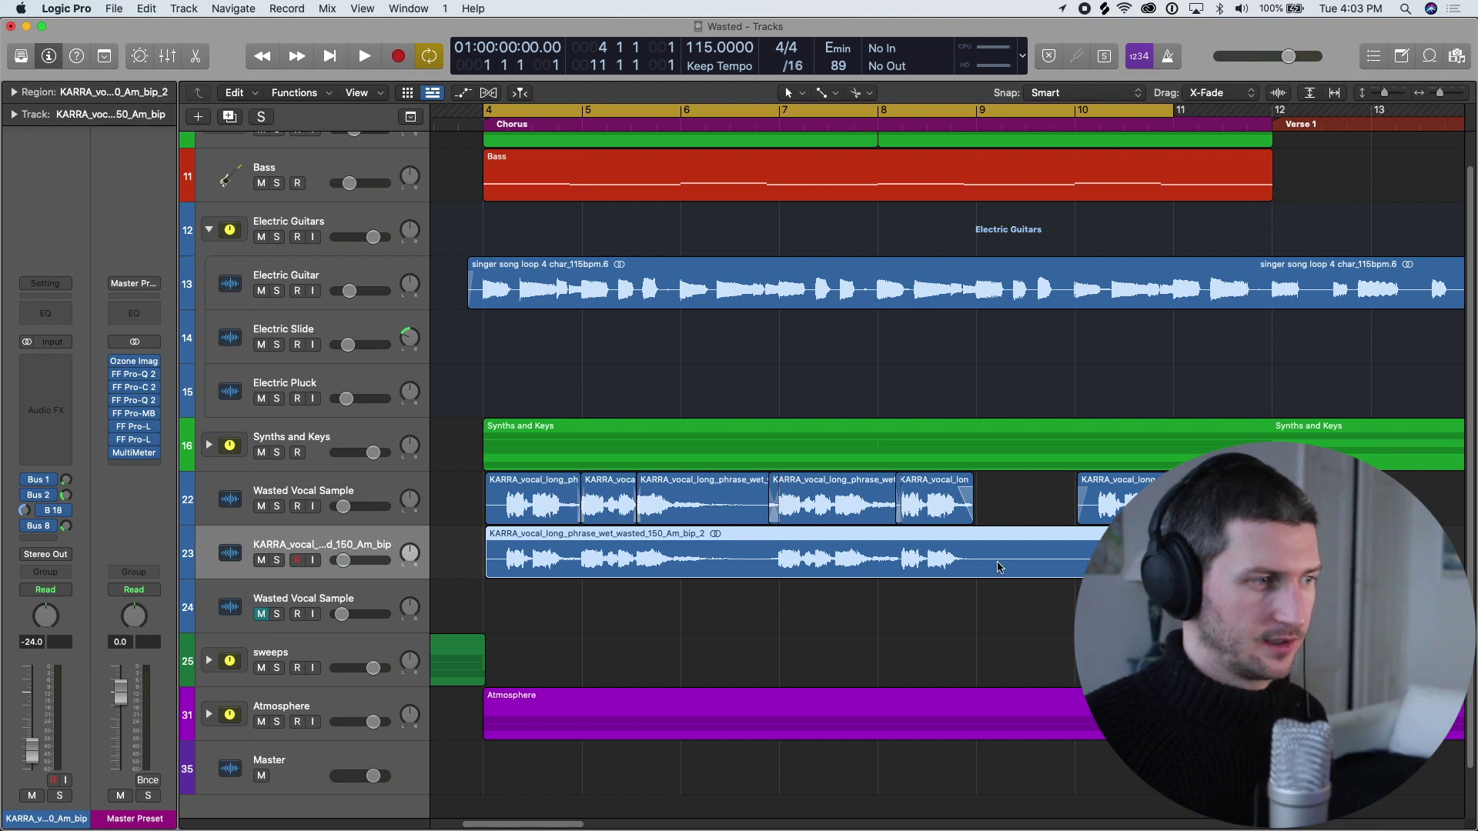
Select the bounced vocal region on track 23 and expand its More region settings.
{"action": "left_click_drag", "start_coordinate": [1093, 496], "coordinate": [484, 536]}
{"action": "left_click", "coordinate": [486, 538]}
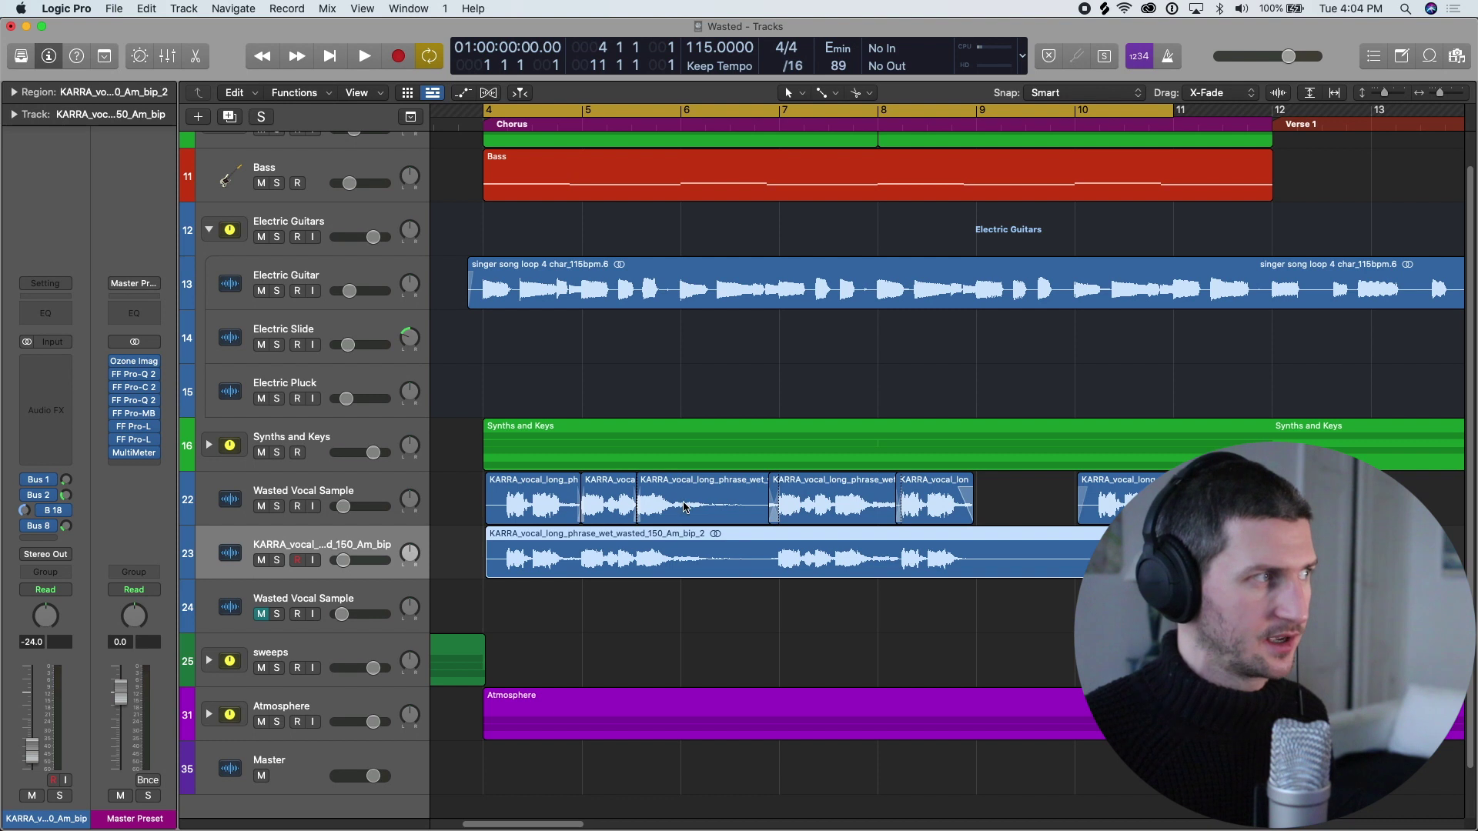
{"action": "left_click", "coordinate": [14, 93]}
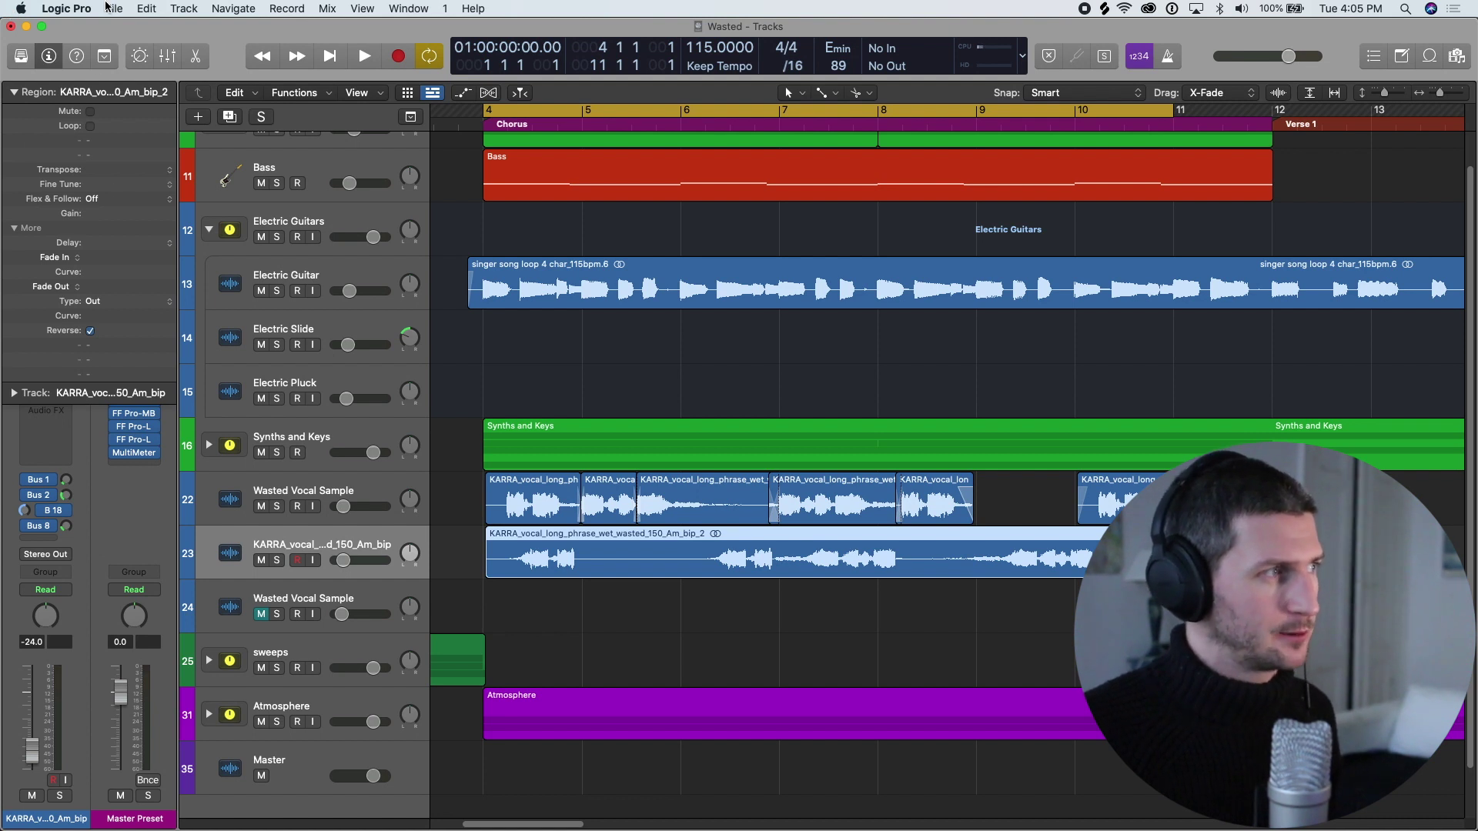
{"action": "left_click", "coordinate": [114, 9]}
{"action": "mouse_move", "coordinate": [158, 337]}
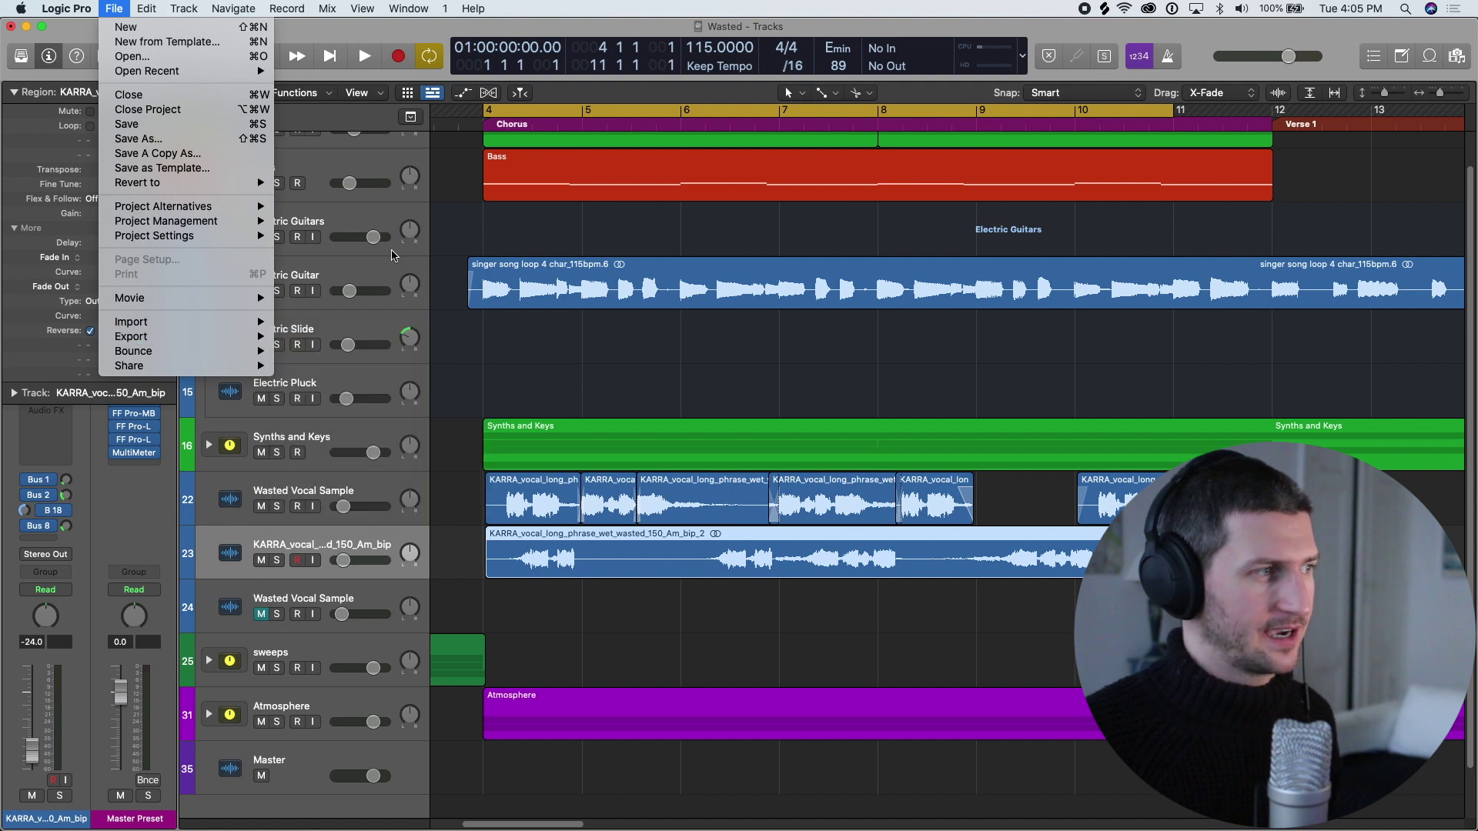
{"action": "left_click", "coordinate": [389, 276]}
{"action": "left_click", "coordinate": [389, 278]}
{"action": "key", "text": "super+Left"}
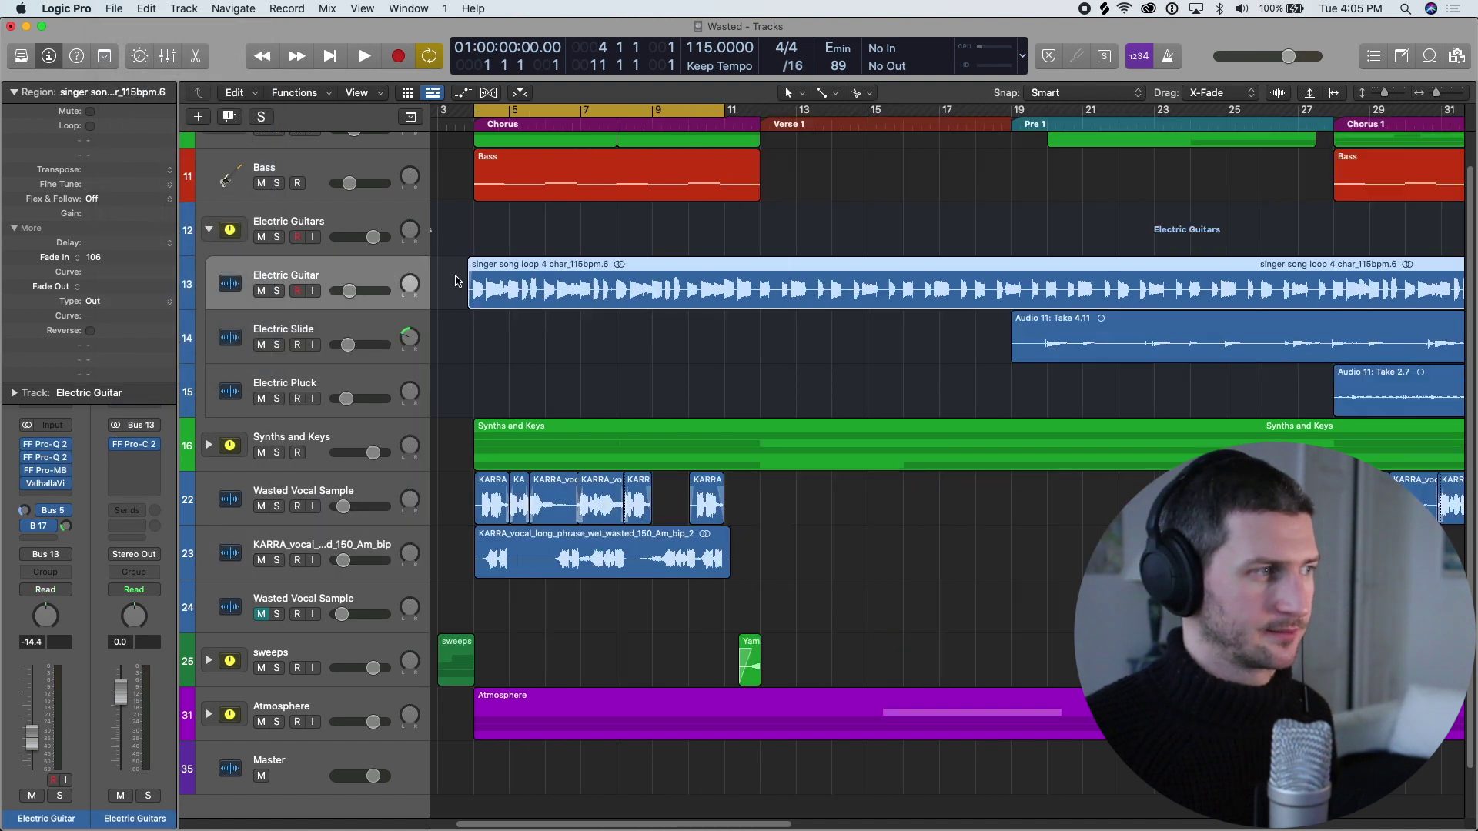
{"action": "left_click", "coordinate": [114, 9]}
{"action": "mouse_move", "coordinate": [222, 338]}
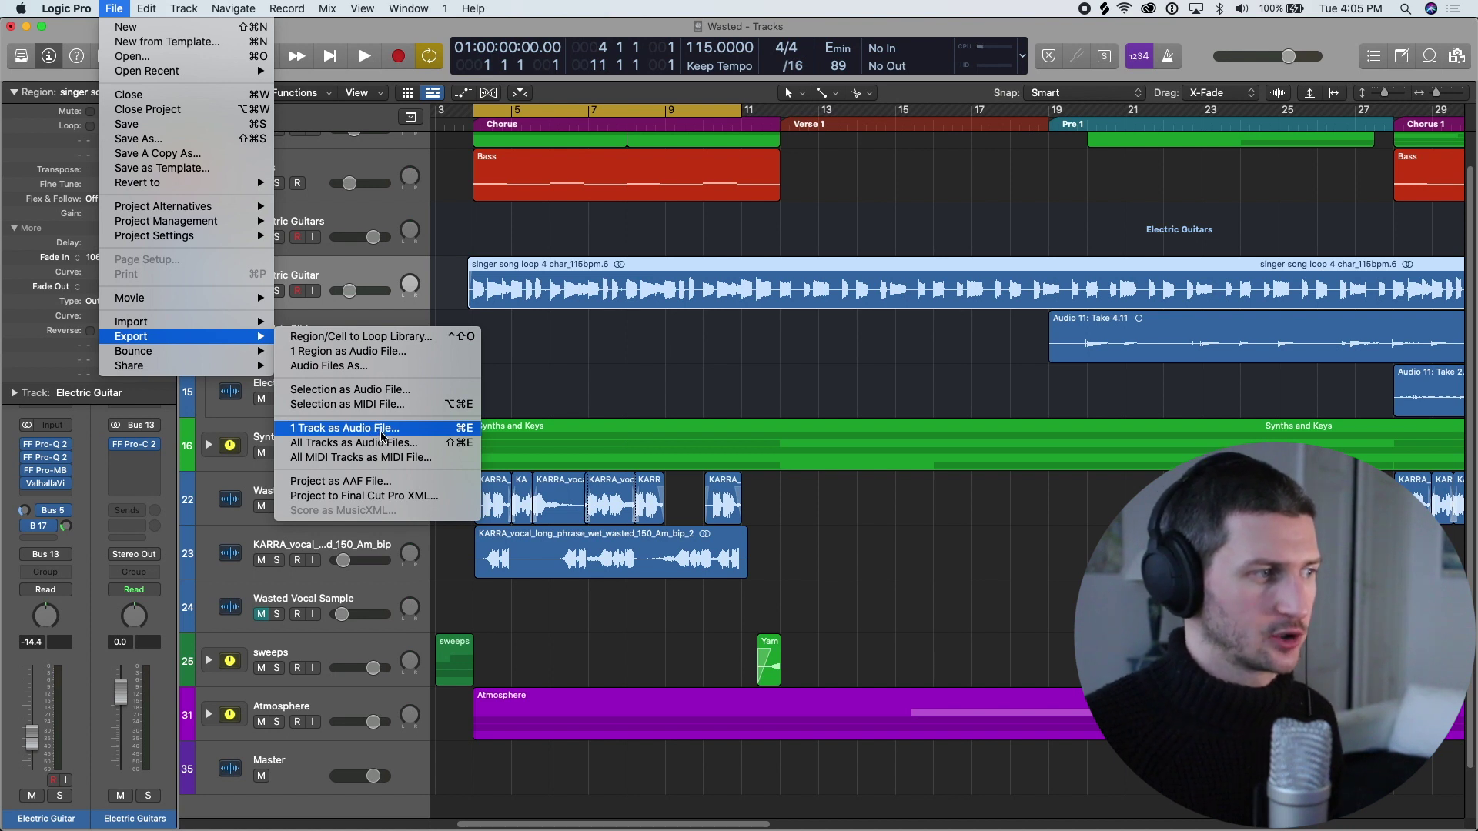
{"action": "left_click", "coordinate": [517, 330]}
{"action": "scroll", "coordinate": [514, 330], "scroll_direction": "left", "scroll_amount": 3}
Zoom out to the whole song and move the playhead near its end.
{"action": "left_click", "coordinate": [439, 124]}
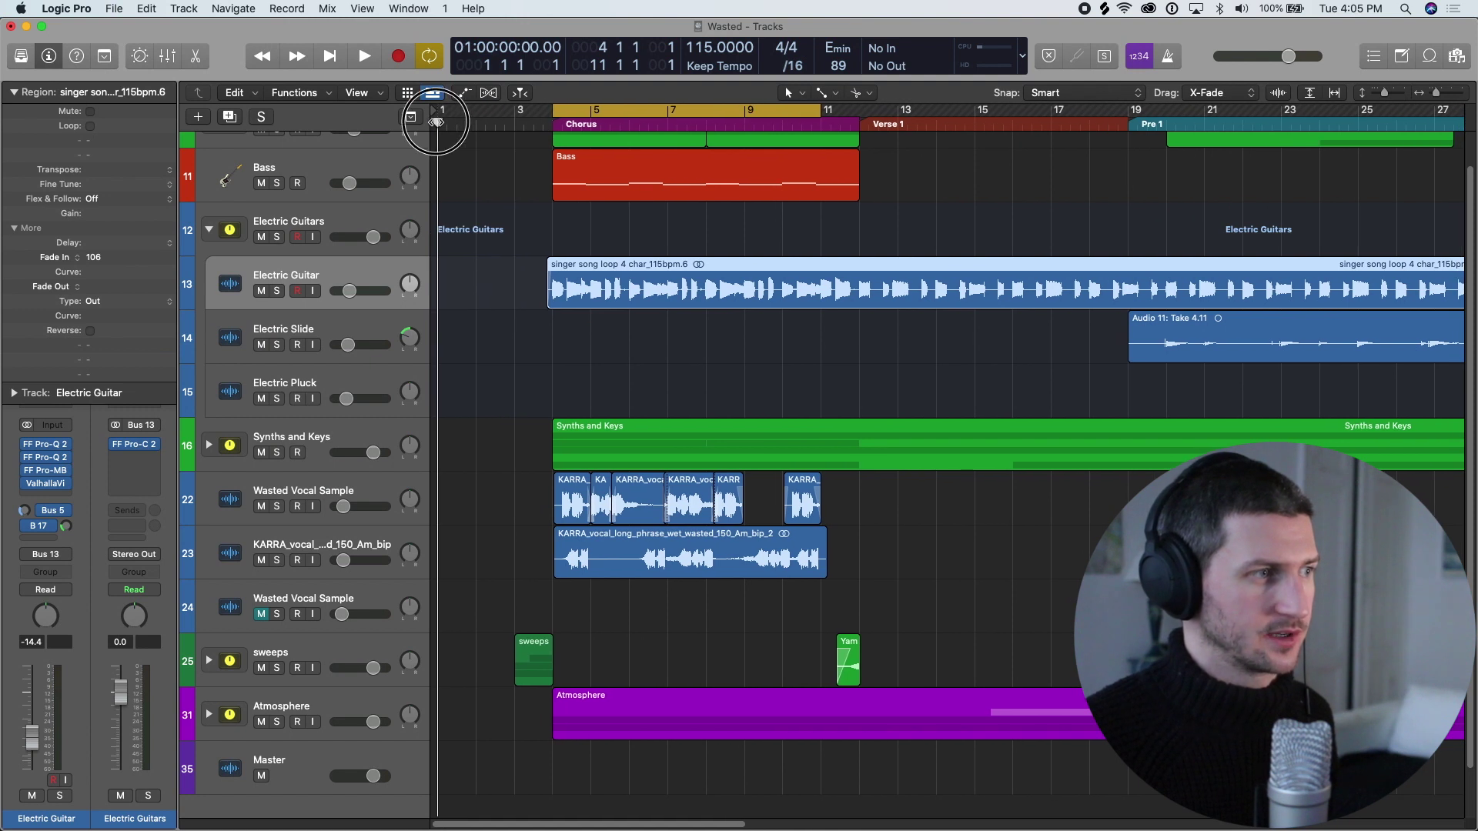
{"action": "key", "text": "super+Left"}
{"action": "key", "text": "super+Left"}
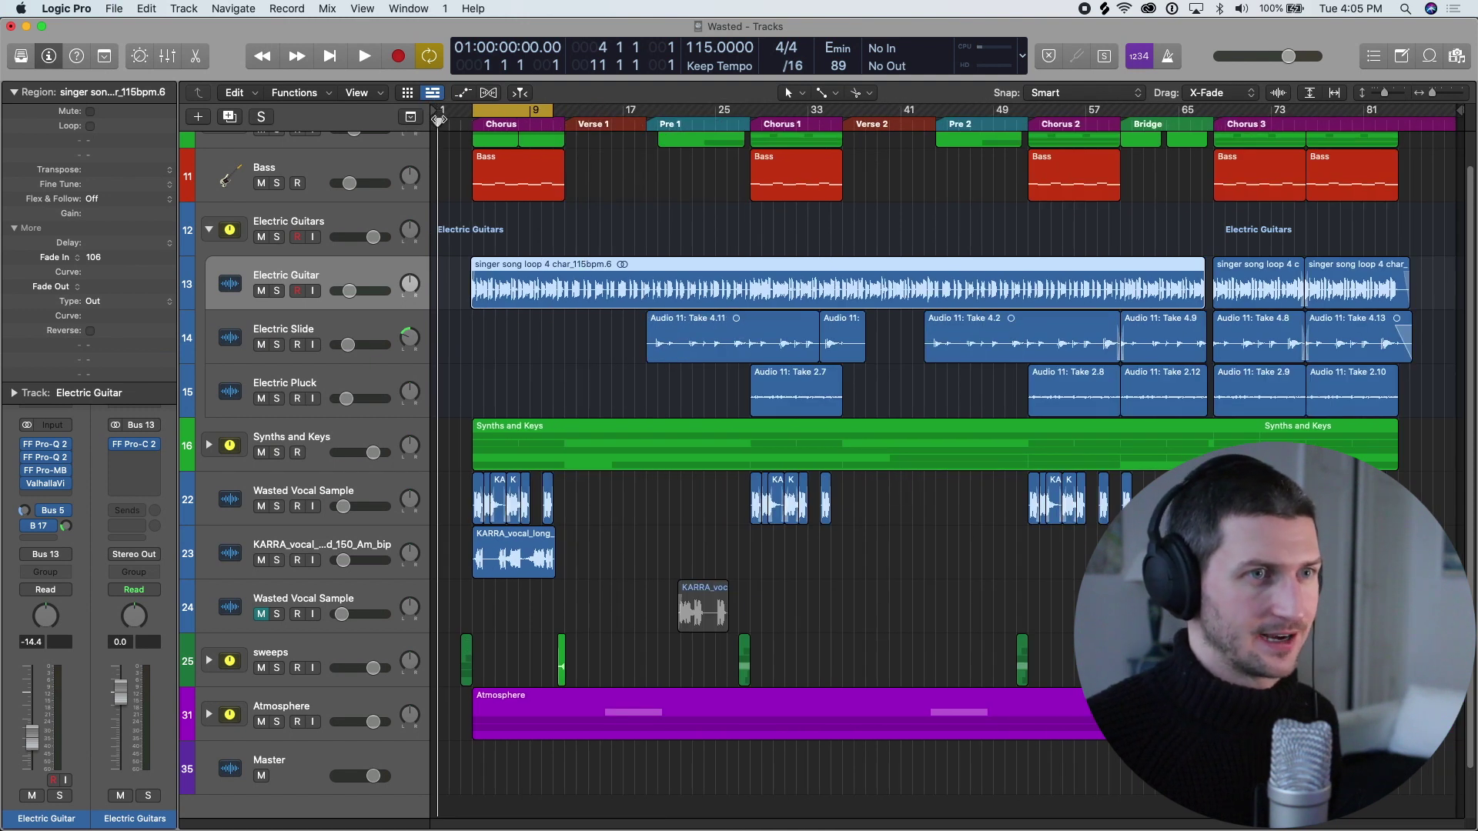
{"action": "left_click_drag", "start_coordinate": [438, 123], "coordinate": [1445, 139]}
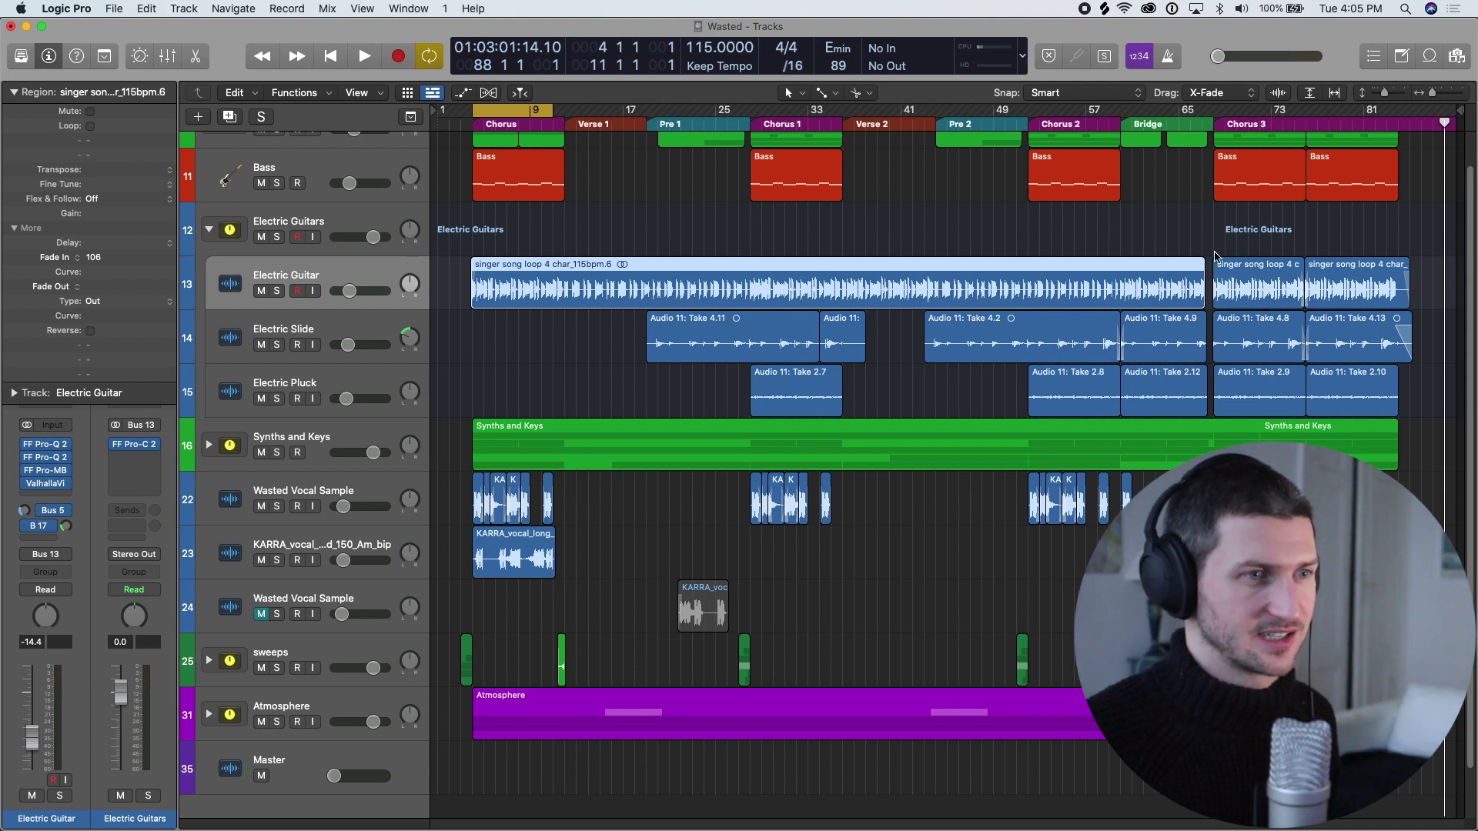
{"action": "left_click", "coordinate": [1371, 287]}
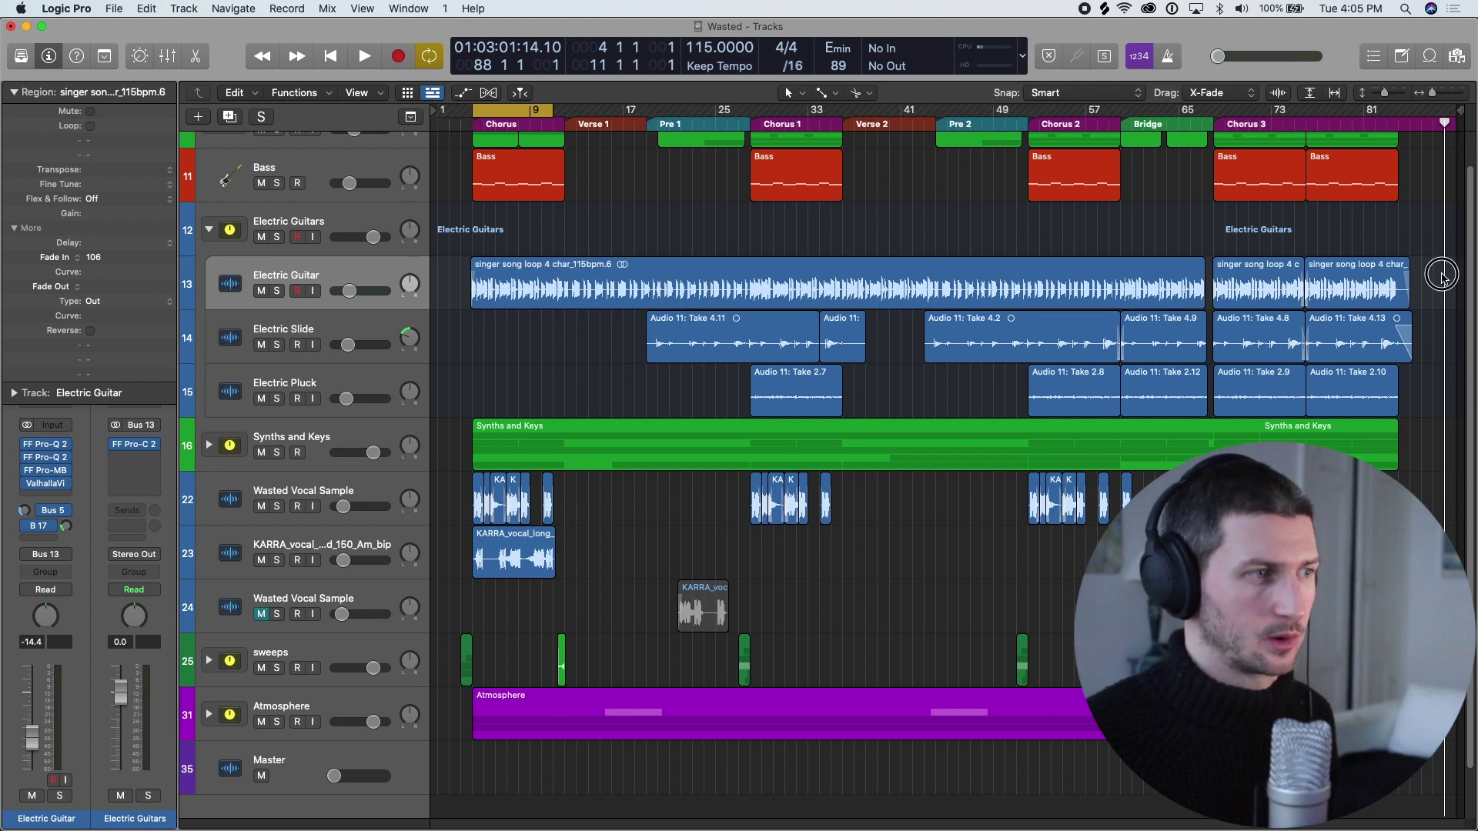
{"action": "left_click", "coordinate": [1088, 287], "text": "shift"}
Collapse and re-expand the Electric Guitars folder, then bring up the File menu's export options.
{"action": "scroll", "coordinate": [273, 262], "scroll_direction": "up", "scroll_amount": 1}
{"action": "left_click", "coordinate": [273, 262]}
{"action": "left_click", "coordinate": [210, 267]}
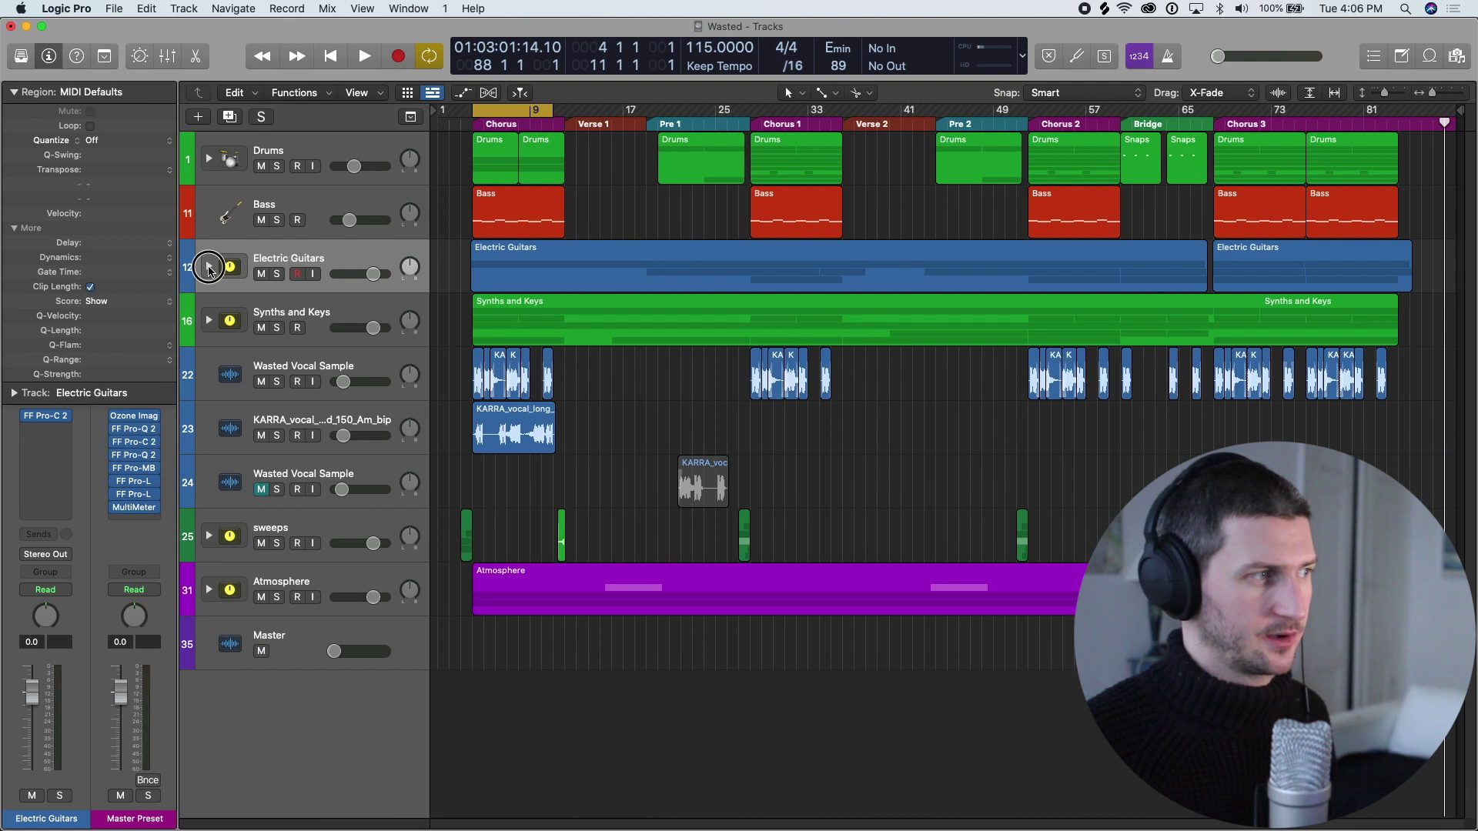
{"action": "left_click", "coordinate": [209, 267]}
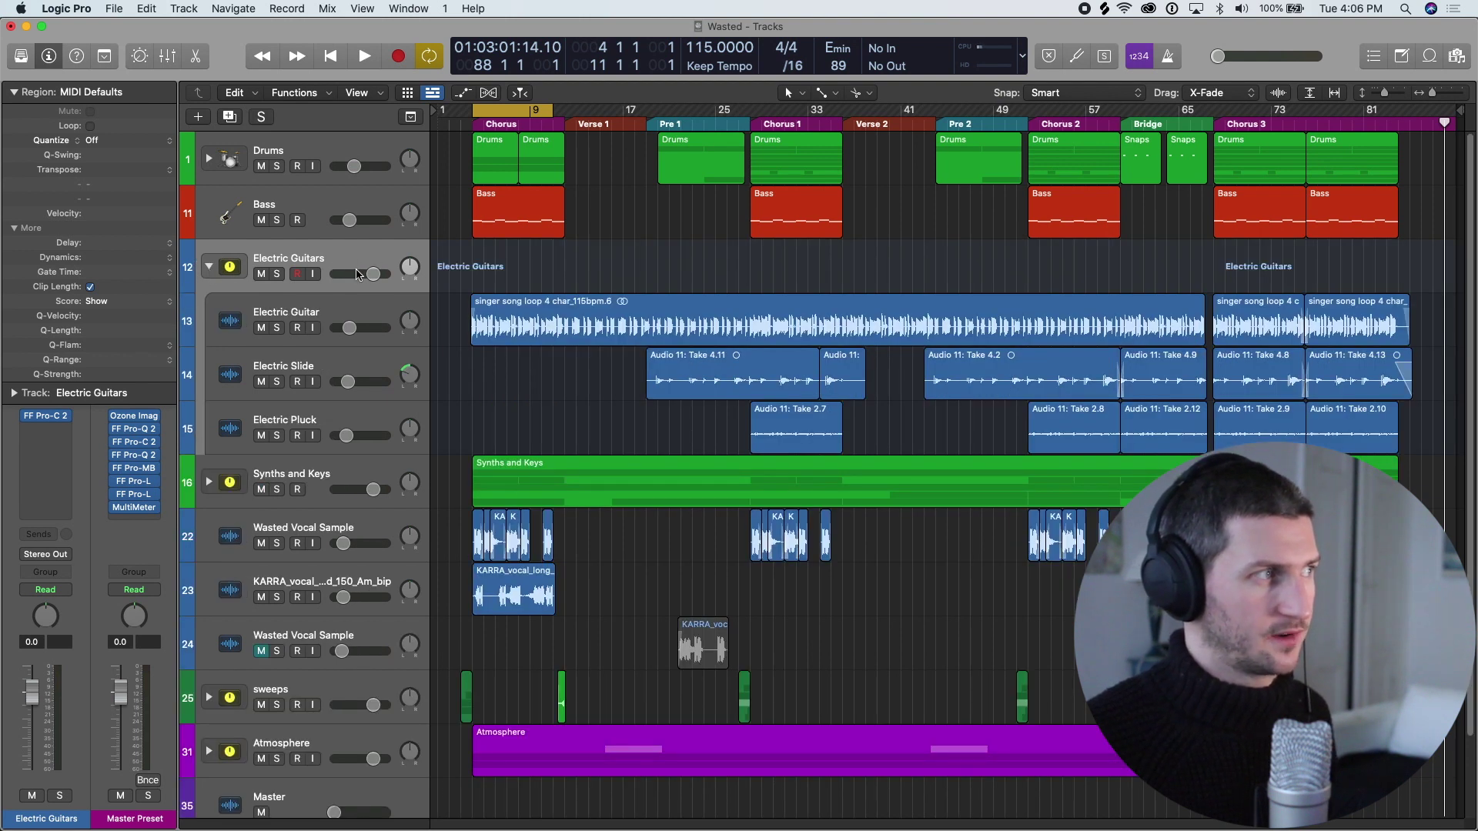
{"action": "left_click", "coordinate": [116, 9]}
Choose 1 Track as Audio File from Export, then cancel the track export window.
{"action": "mouse_move", "coordinate": [179, 337]}
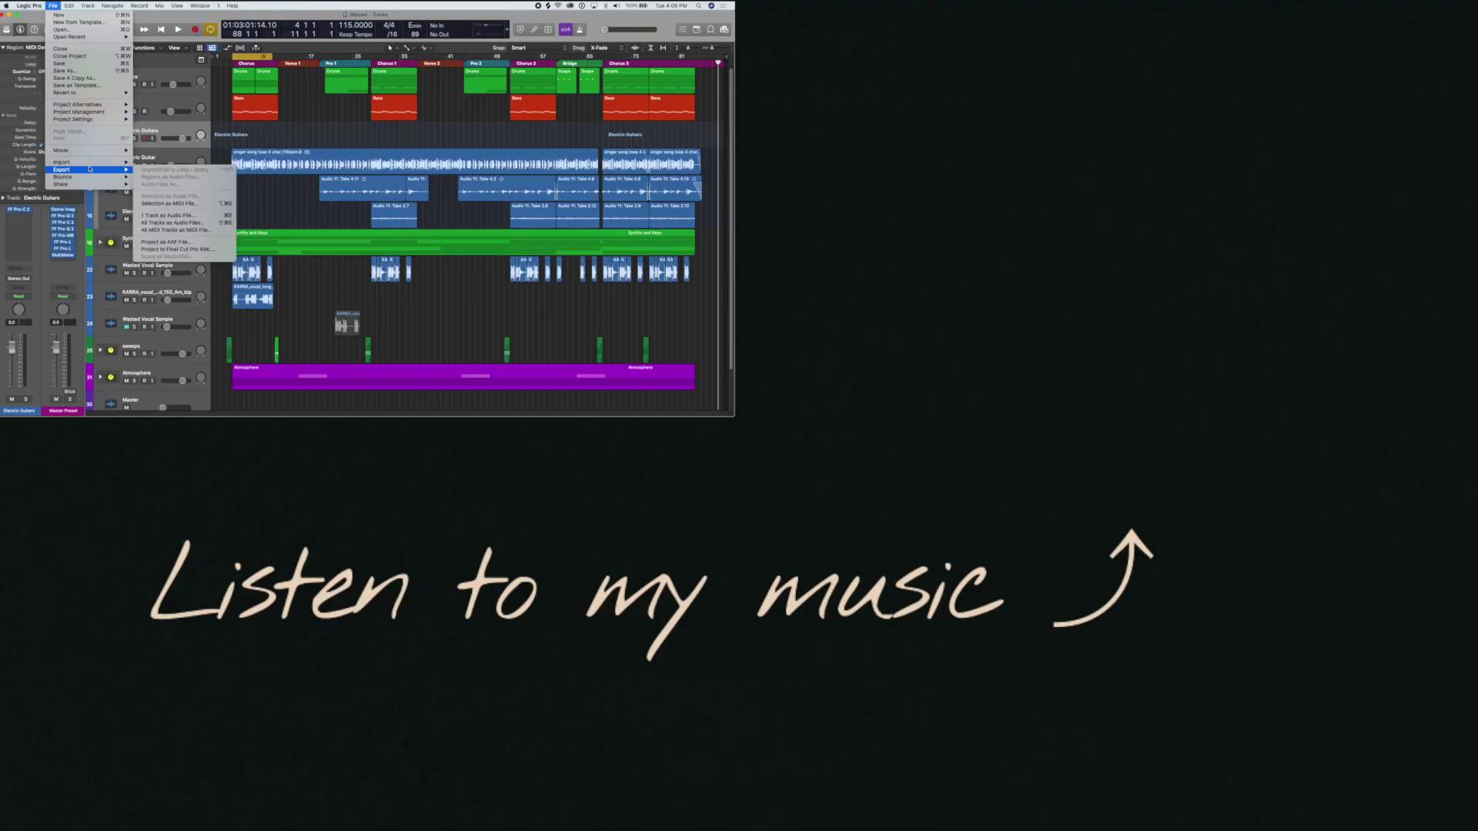
{"action": "left_click", "coordinate": [202, 217]}
{"action": "left_click", "coordinate": [172, 137]}
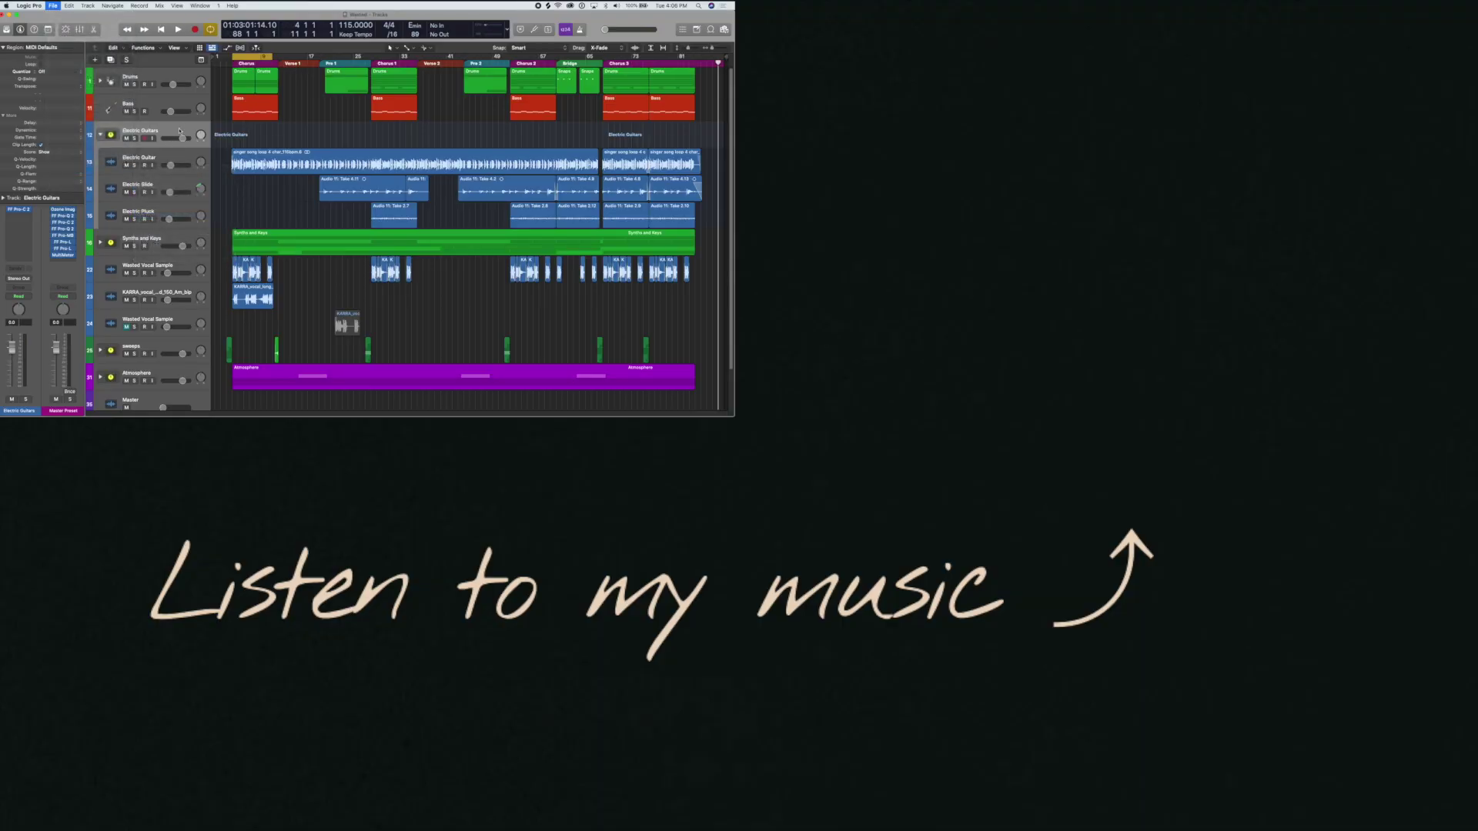
{"action": "left_click", "coordinate": [545, 272]}
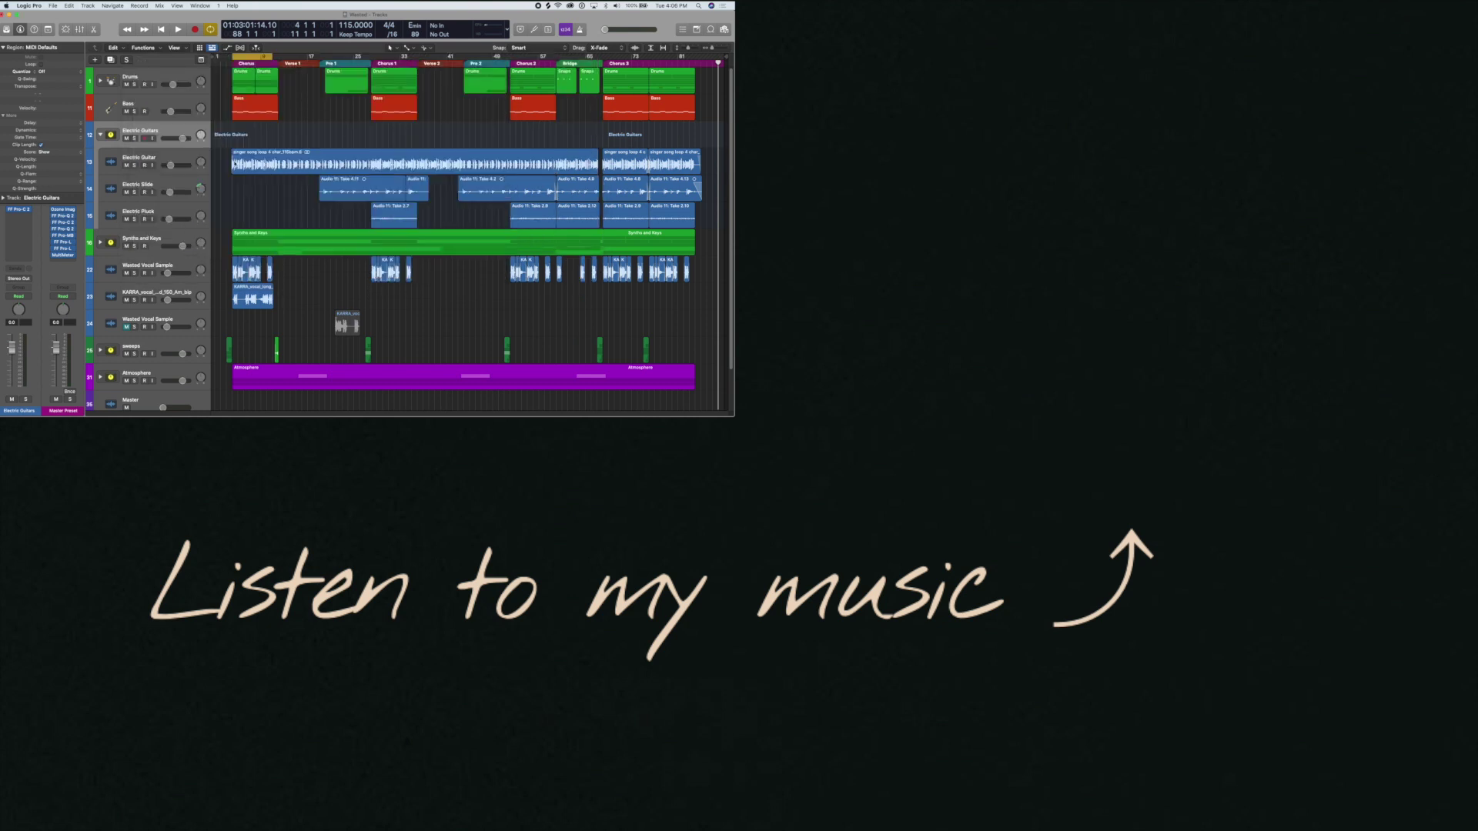